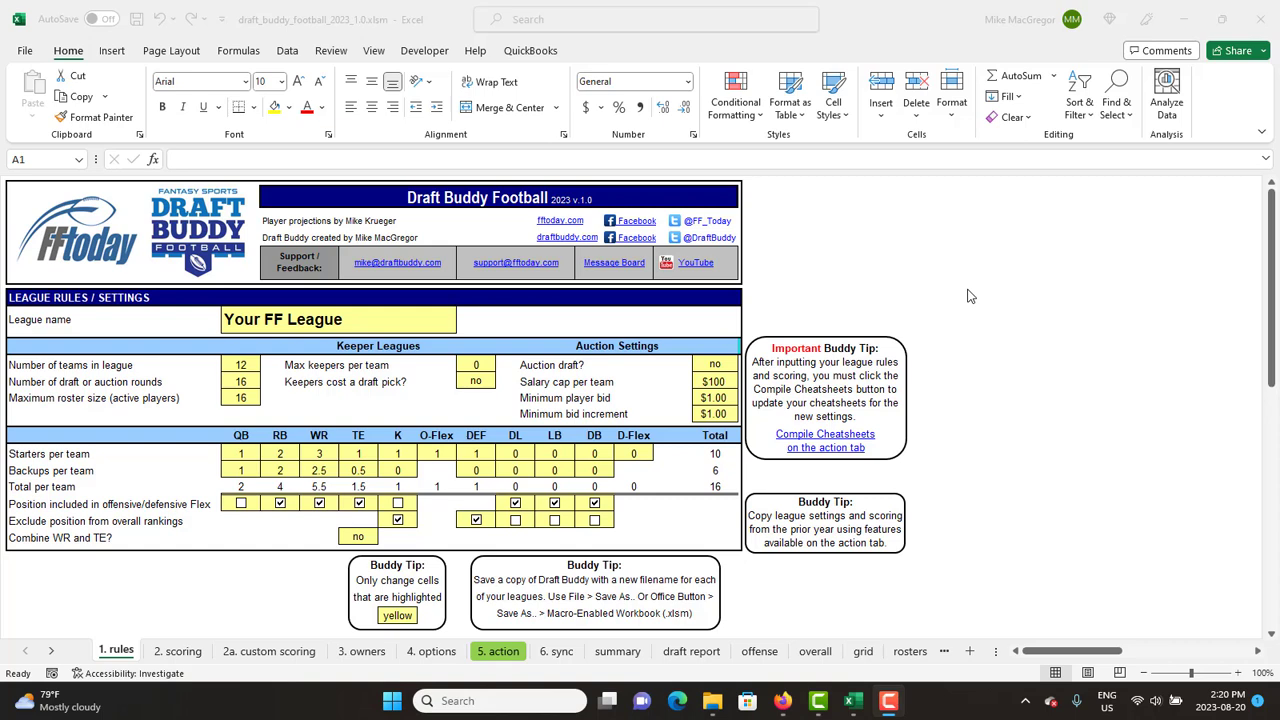
Step: Try to check for new projections from the 5. action sheet and end the macro run
{"action": "left_click", "coordinate": [496, 652]}
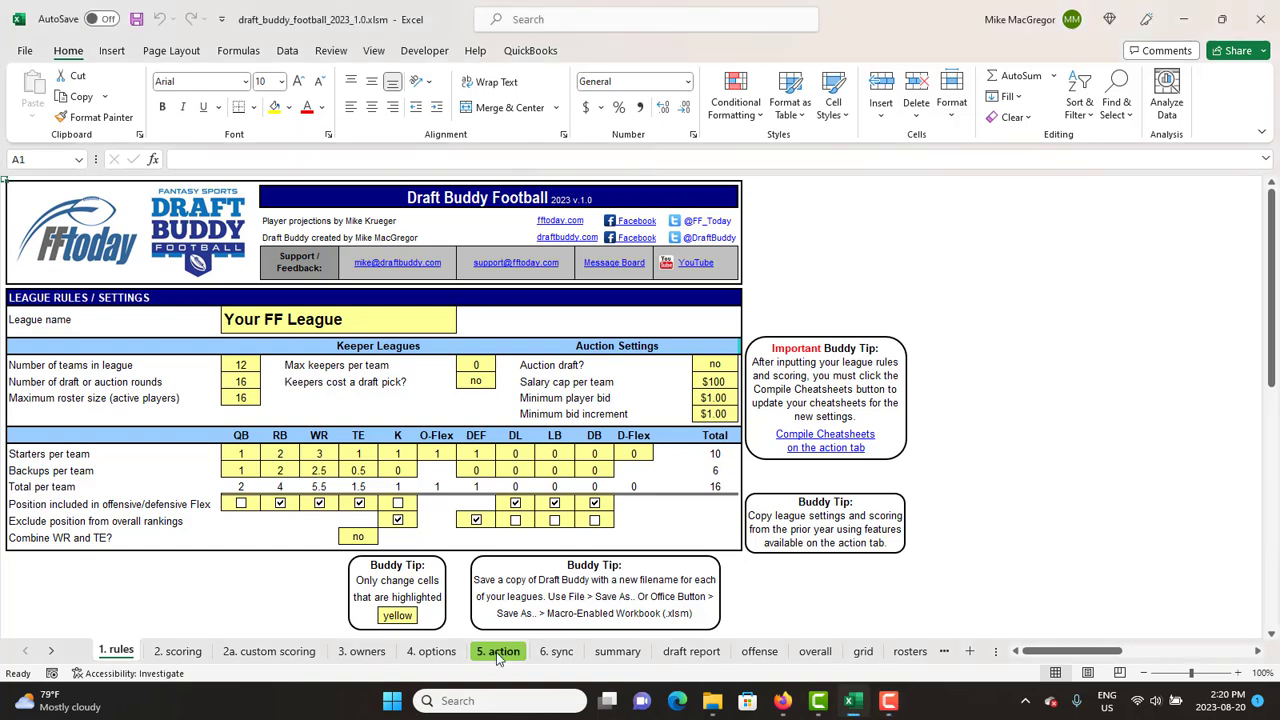
{"action": "left_click", "coordinate": [496, 652]}
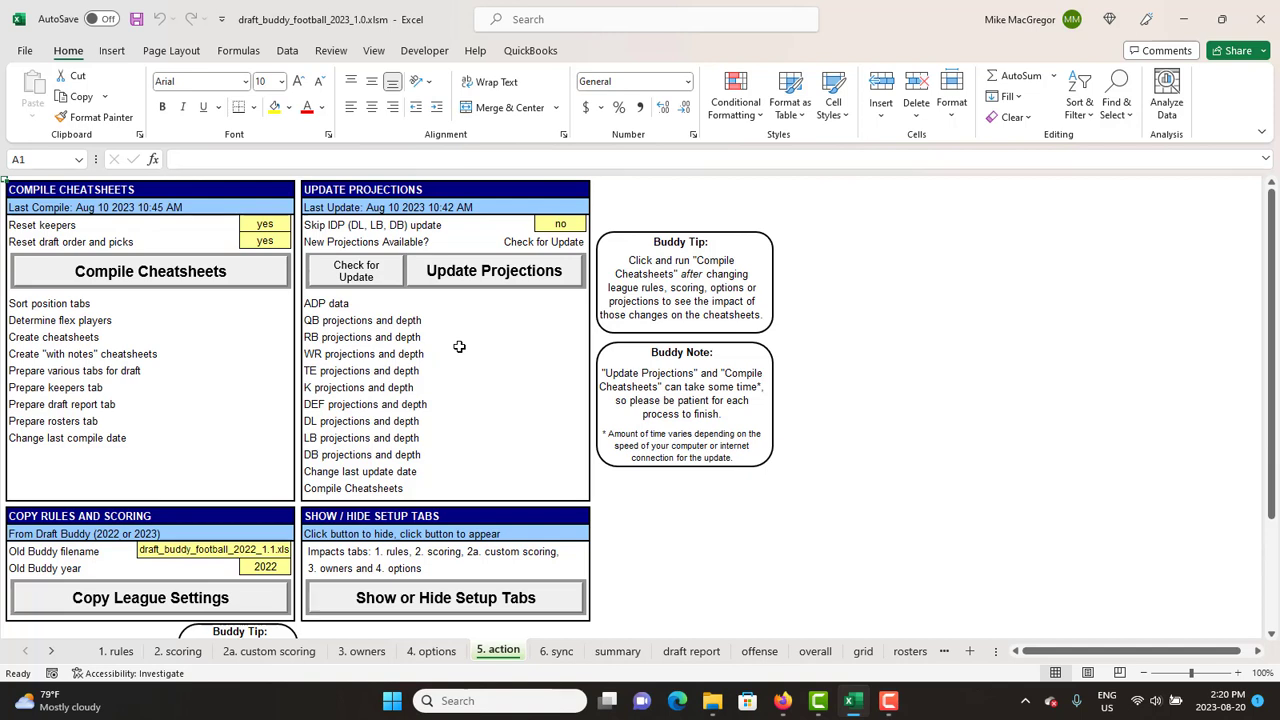
{"action": "left_click", "coordinate": [352, 278]}
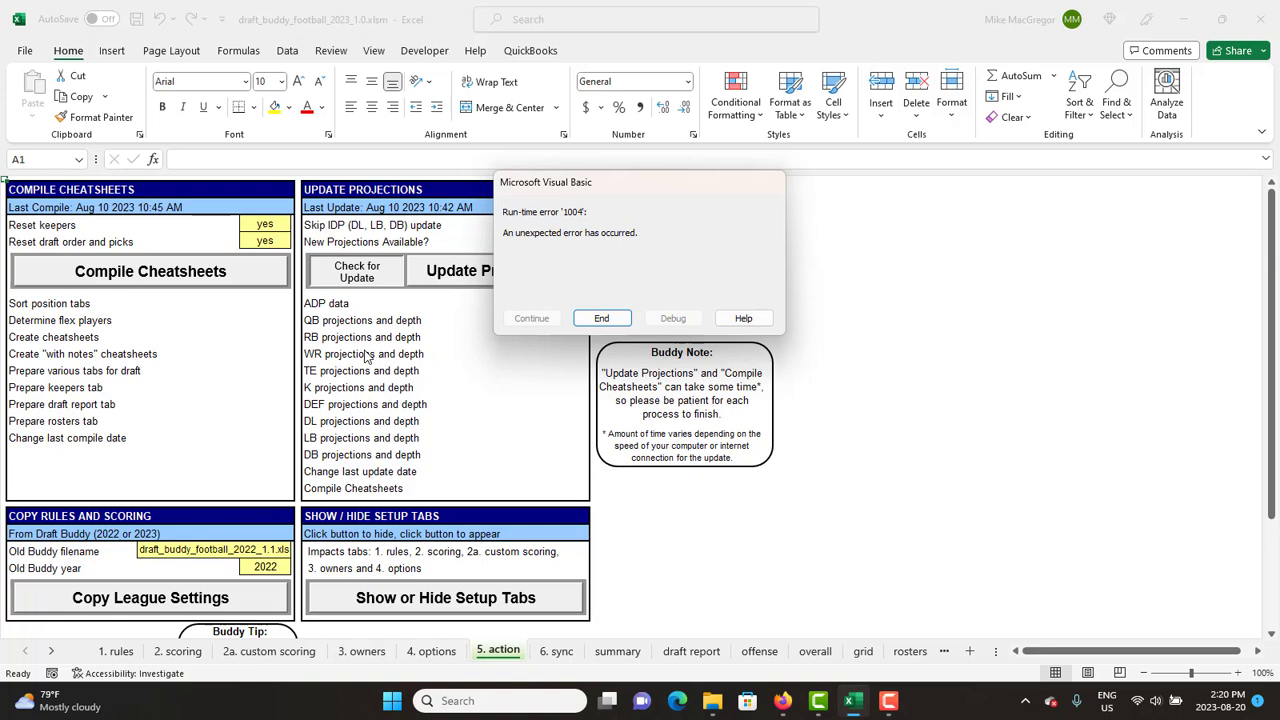
{"action": "left_click", "coordinate": [590, 317]}
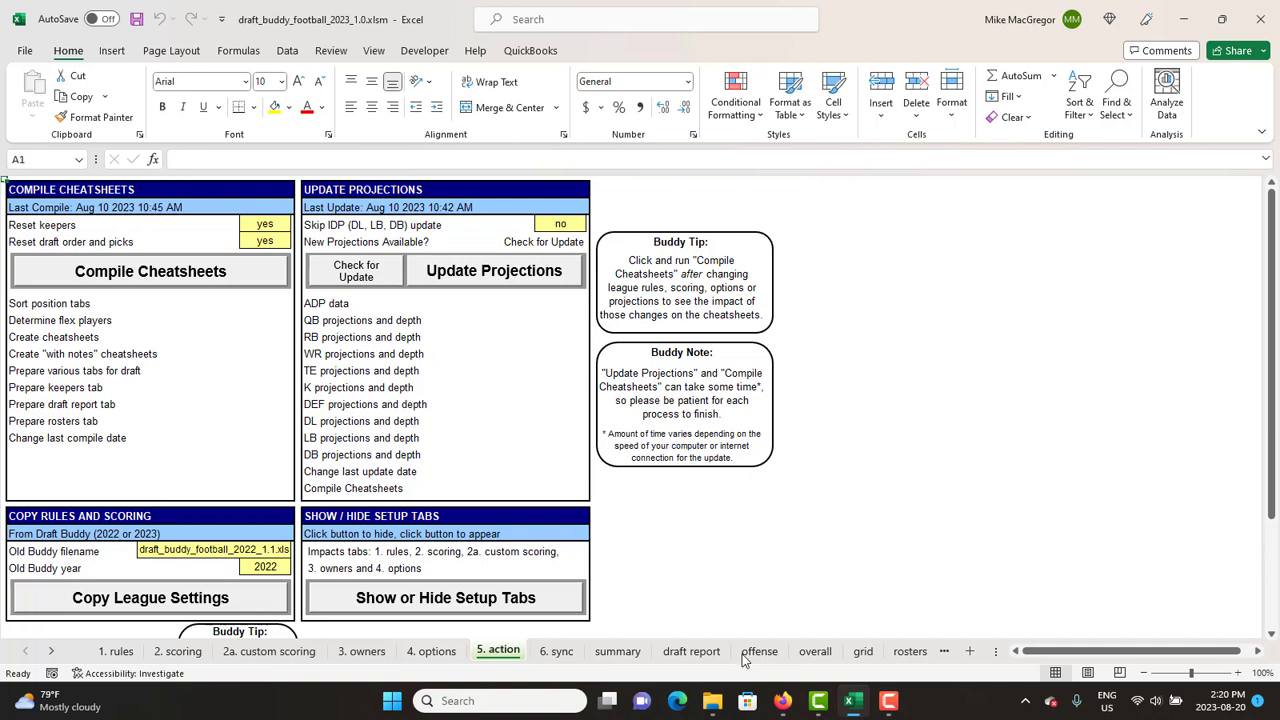
Step: Try to re-import the player data on the QB sheet by editing the web query at cell B5
{"action": "left_click", "coordinate": [53, 652]}
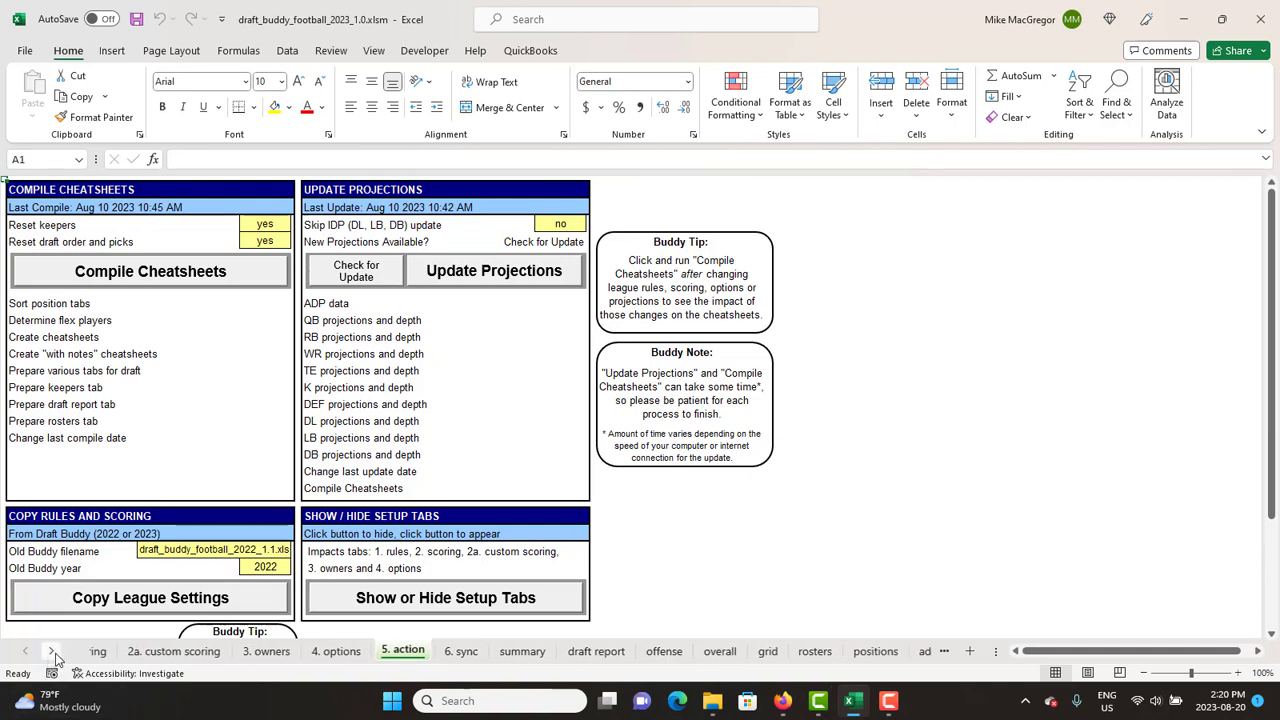
{"action": "left_click", "coordinate": [53, 652]}
{"action": "left_click", "coordinate": [54, 653]}
{"action": "left_click", "coordinate": [53, 652]}
{"action": "left_click", "coordinate": [53, 652]}
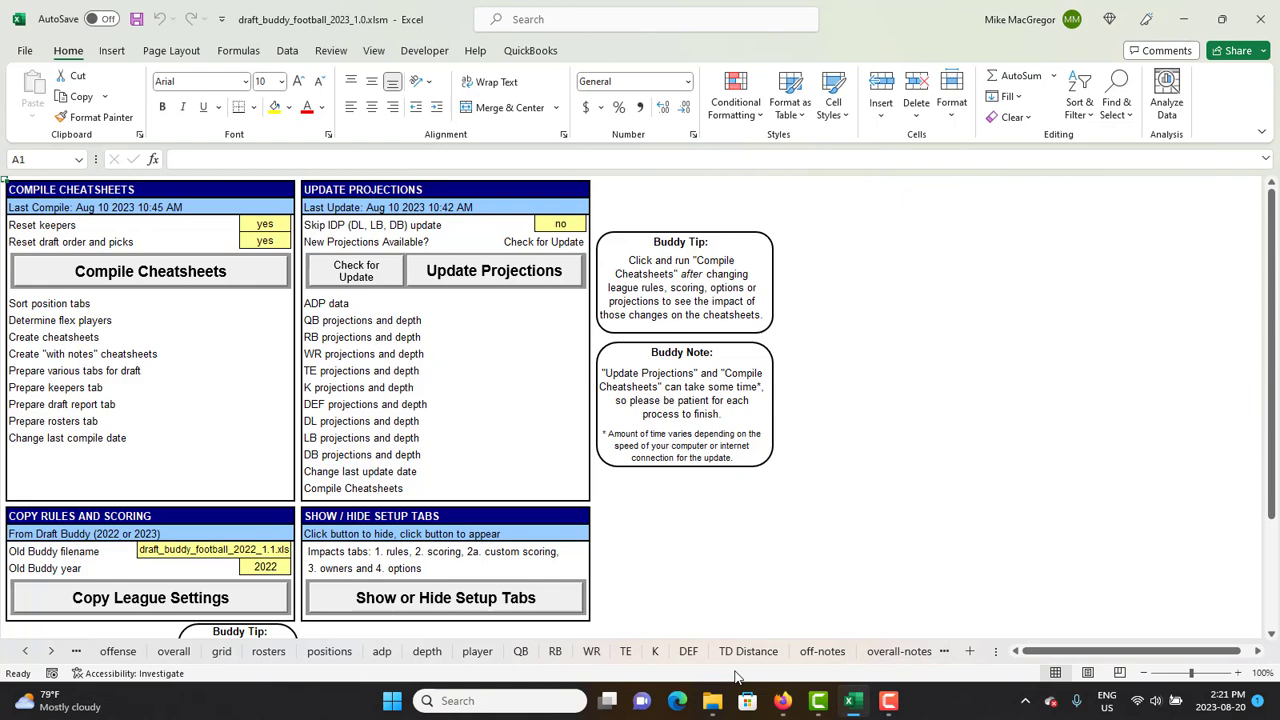
{"action": "left_click", "coordinate": [520, 653]}
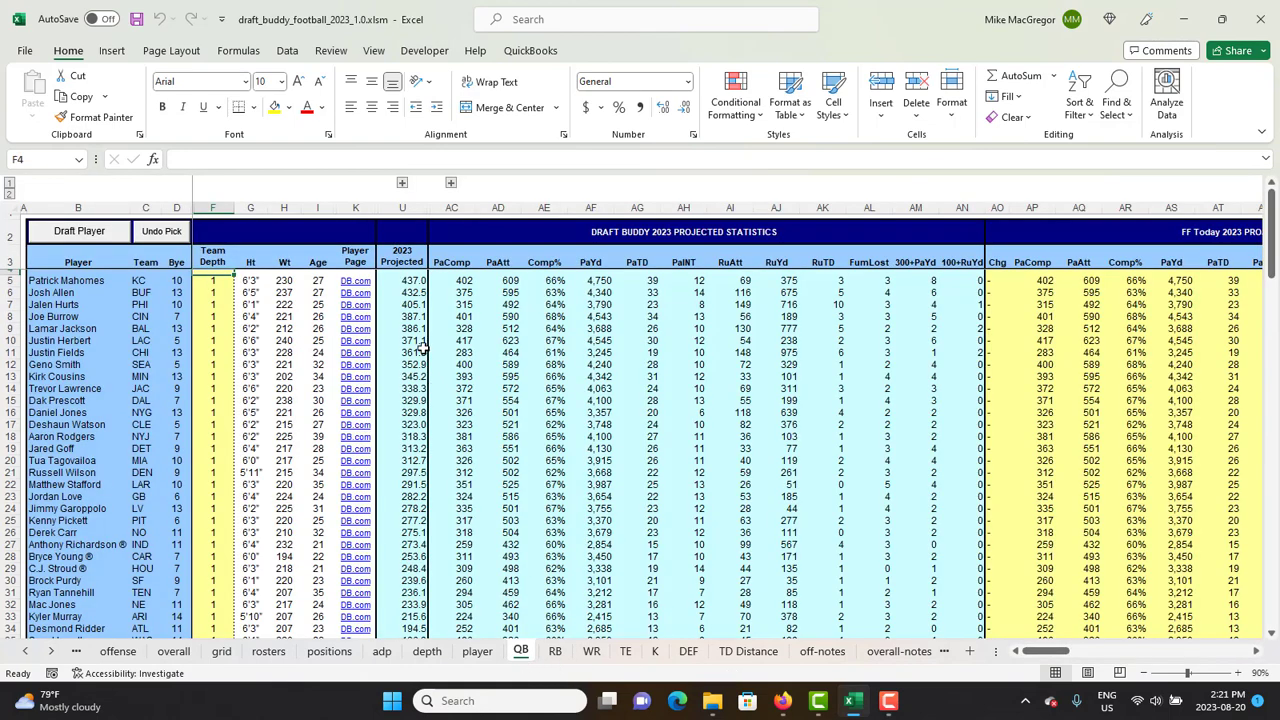
{"action": "right_click", "coordinate": [62, 282]}
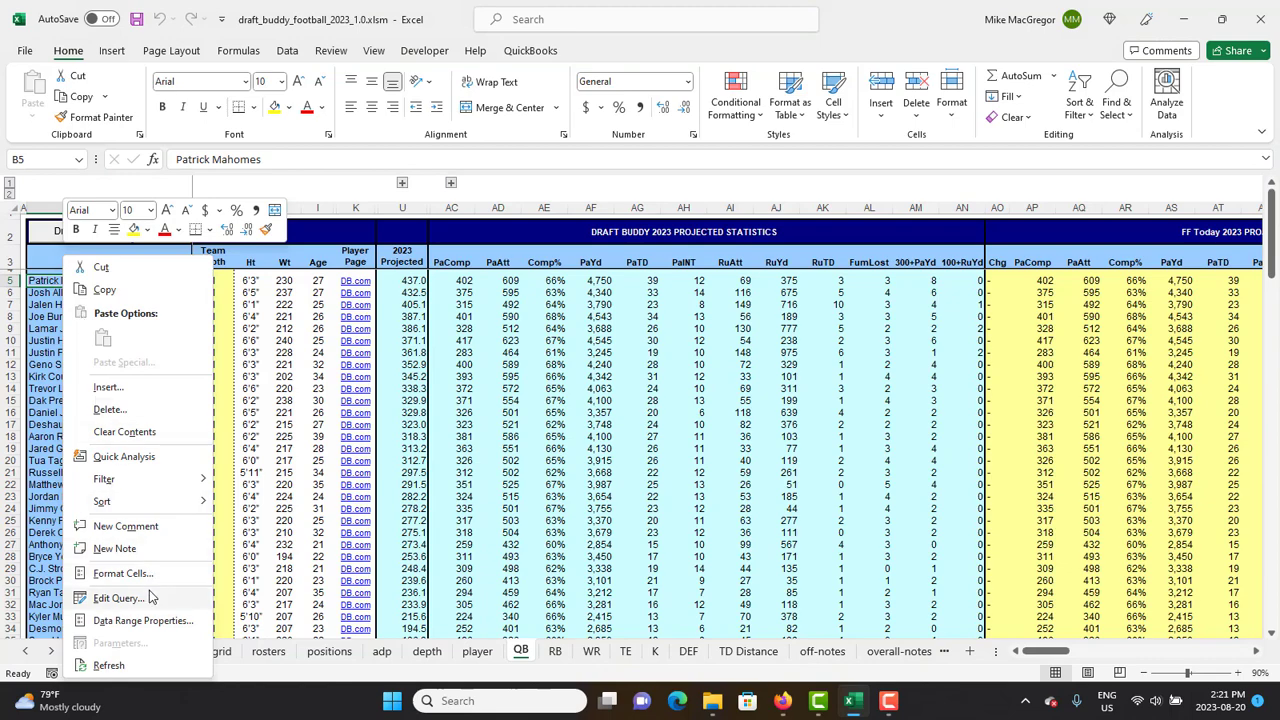
{"action": "left_click", "coordinate": [118, 598]}
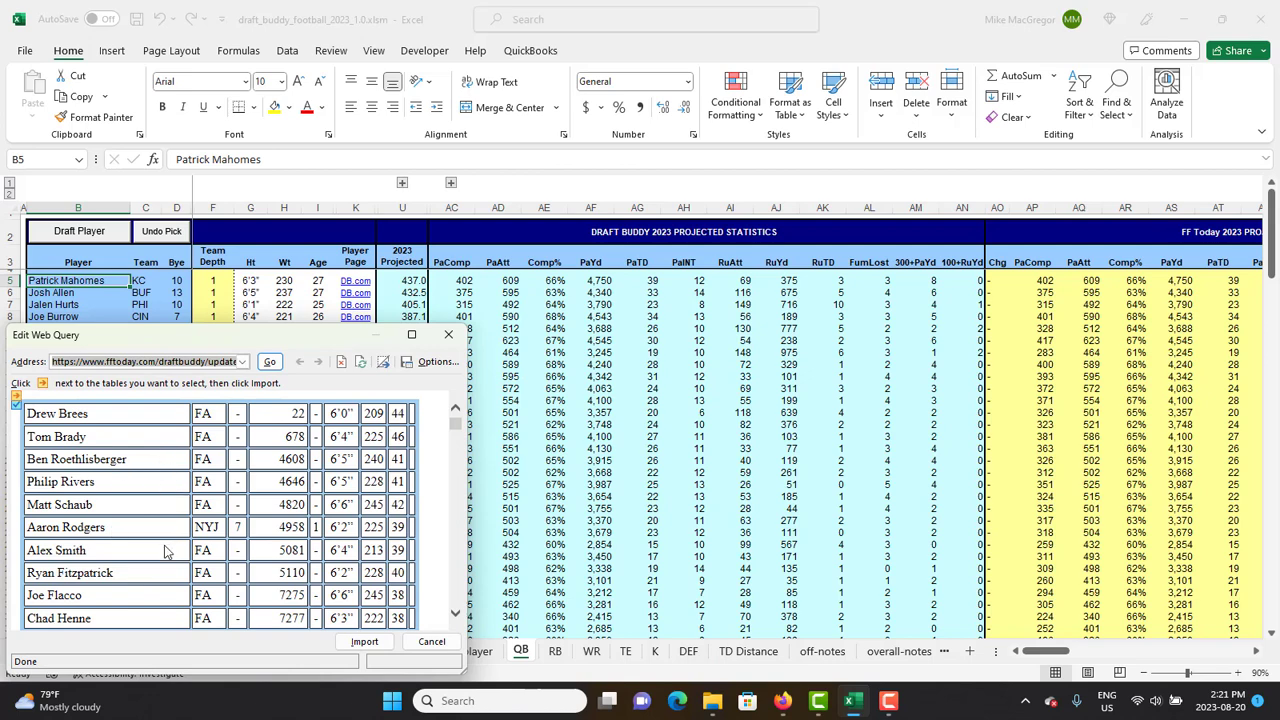
{"action": "left_click", "coordinate": [365, 641]}
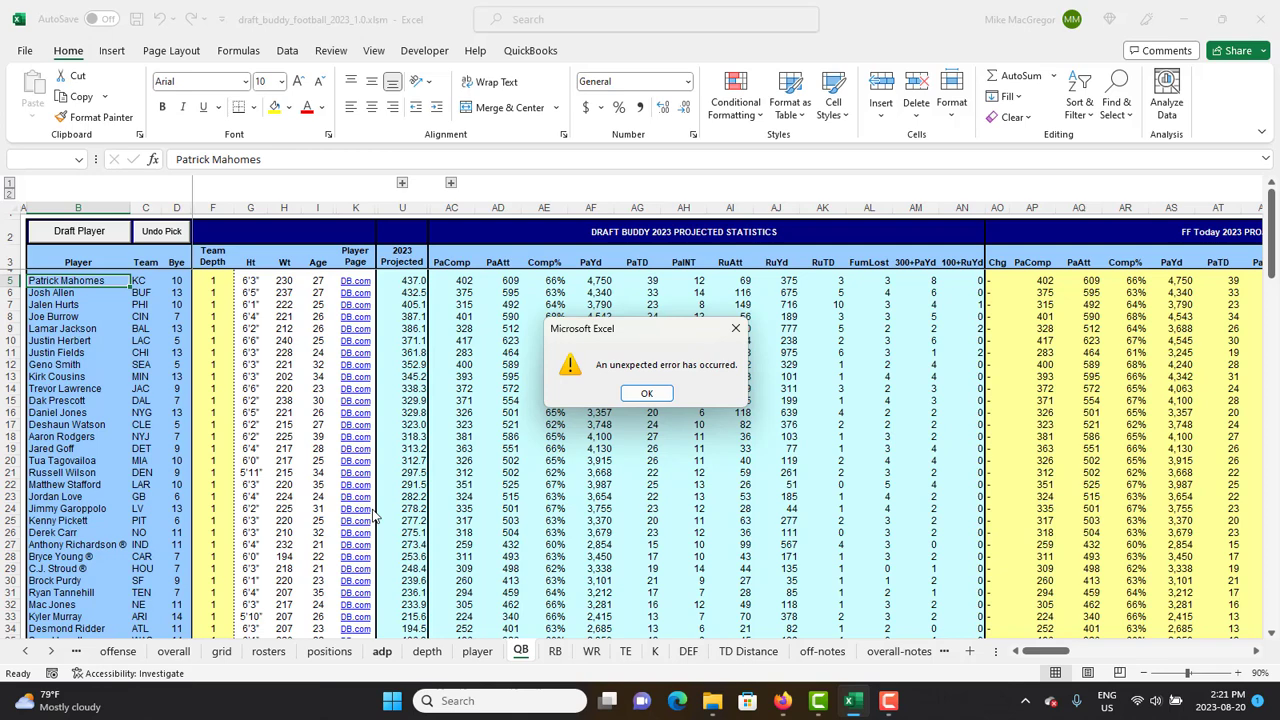
{"action": "left_click", "coordinate": [652, 393]}
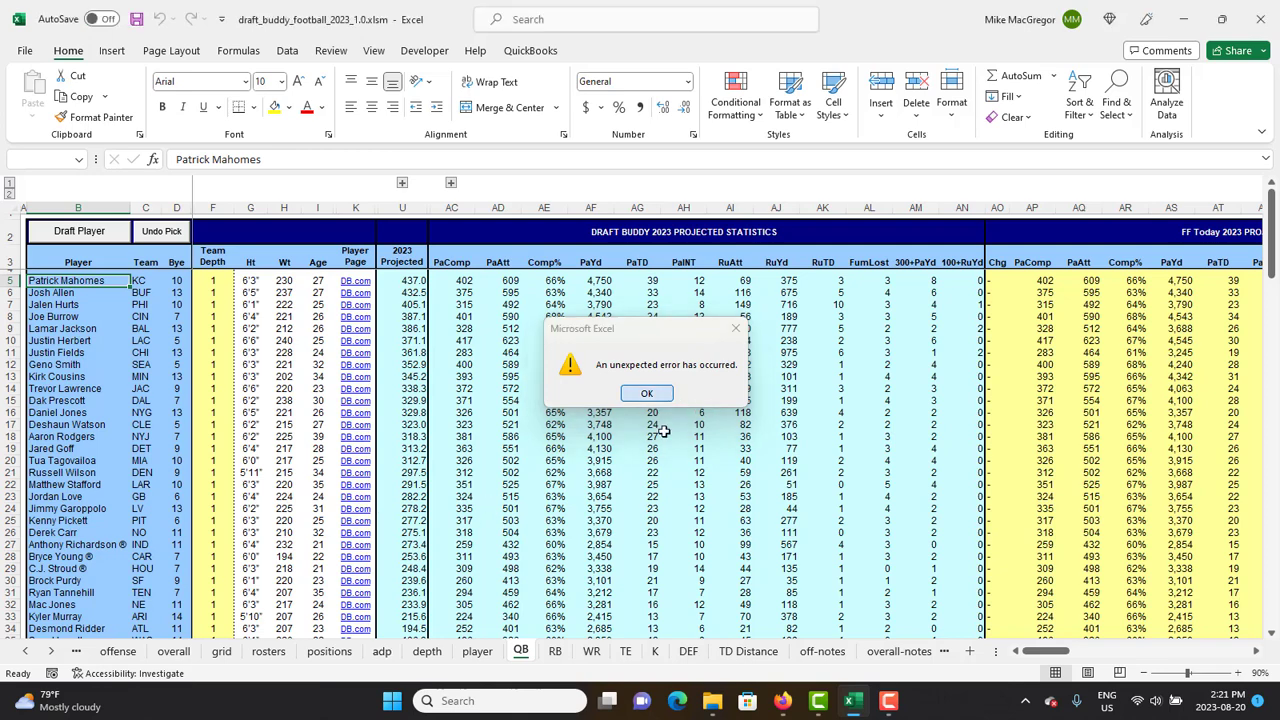
Step: Turn on all connected experiences in the Office privacy settings
{"action": "left_click", "coordinate": [22, 52]}
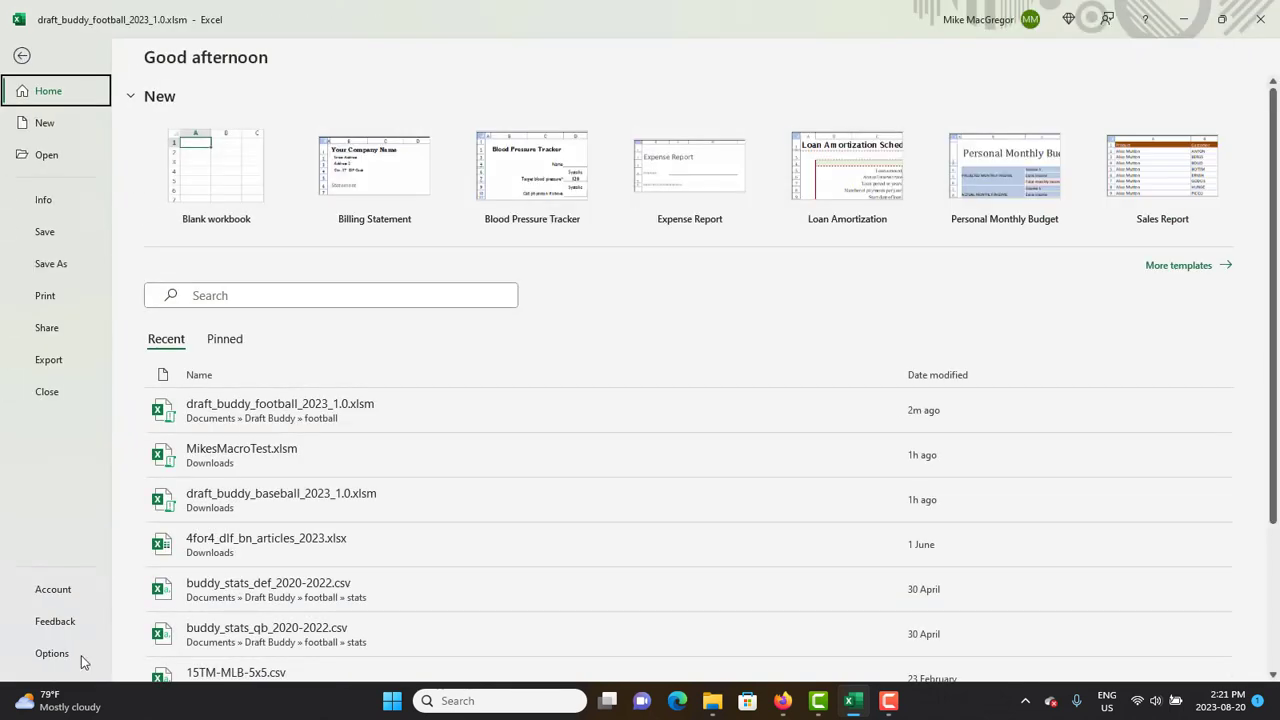
{"action": "left_click", "coordinate": [52, 653]}
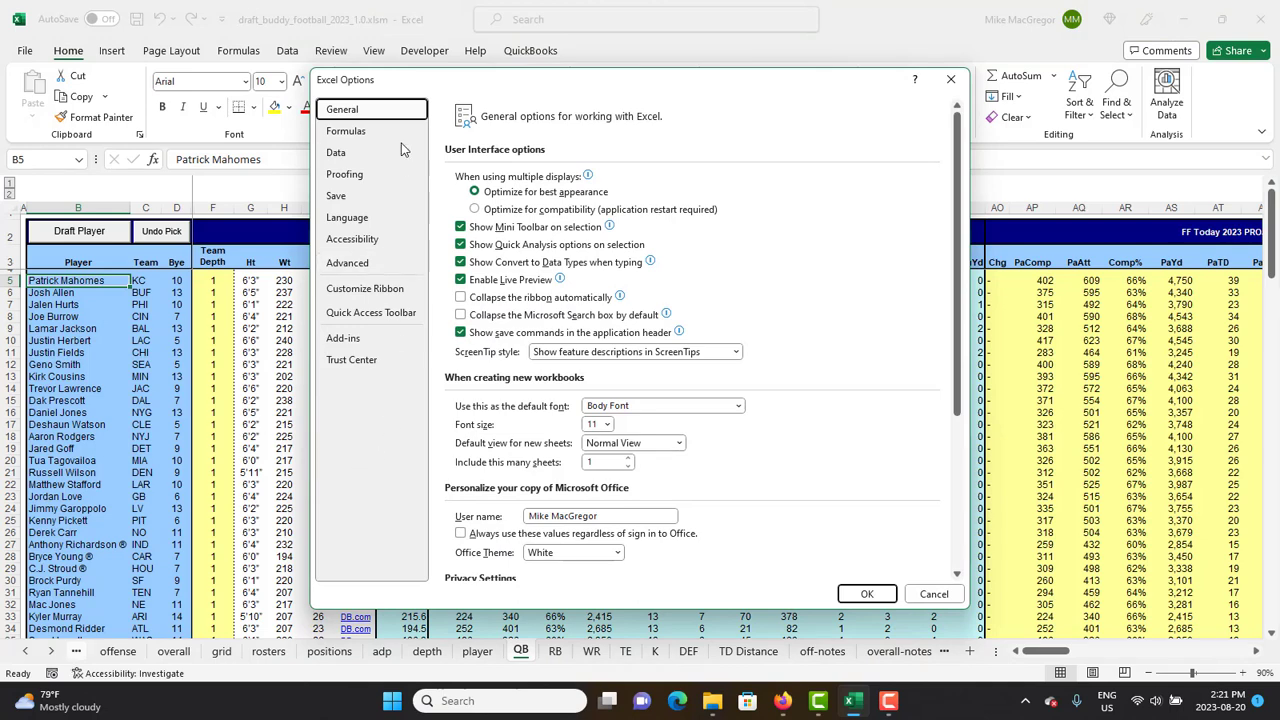
{"action": "scroll", "coordinate": [527, 275], "scroll_direction": "down", "scroll_amount": 4}
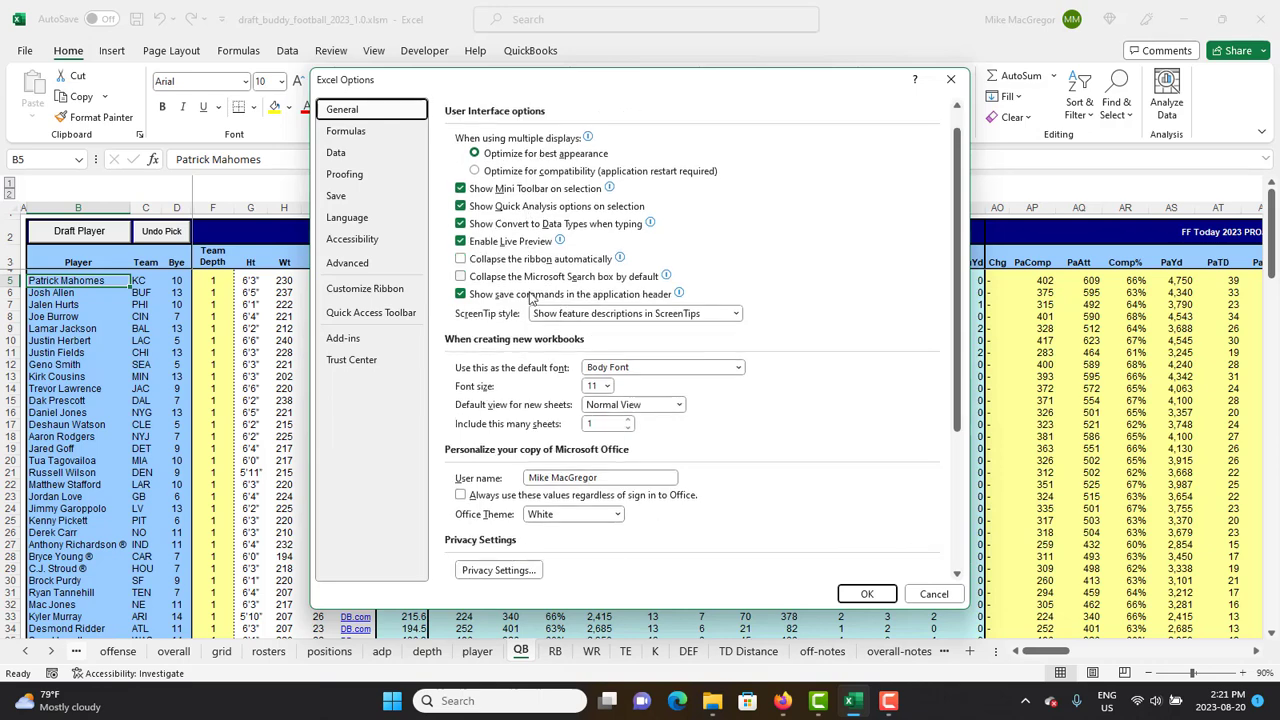
{"action": "left_click", "coordinate": [513, 456]}
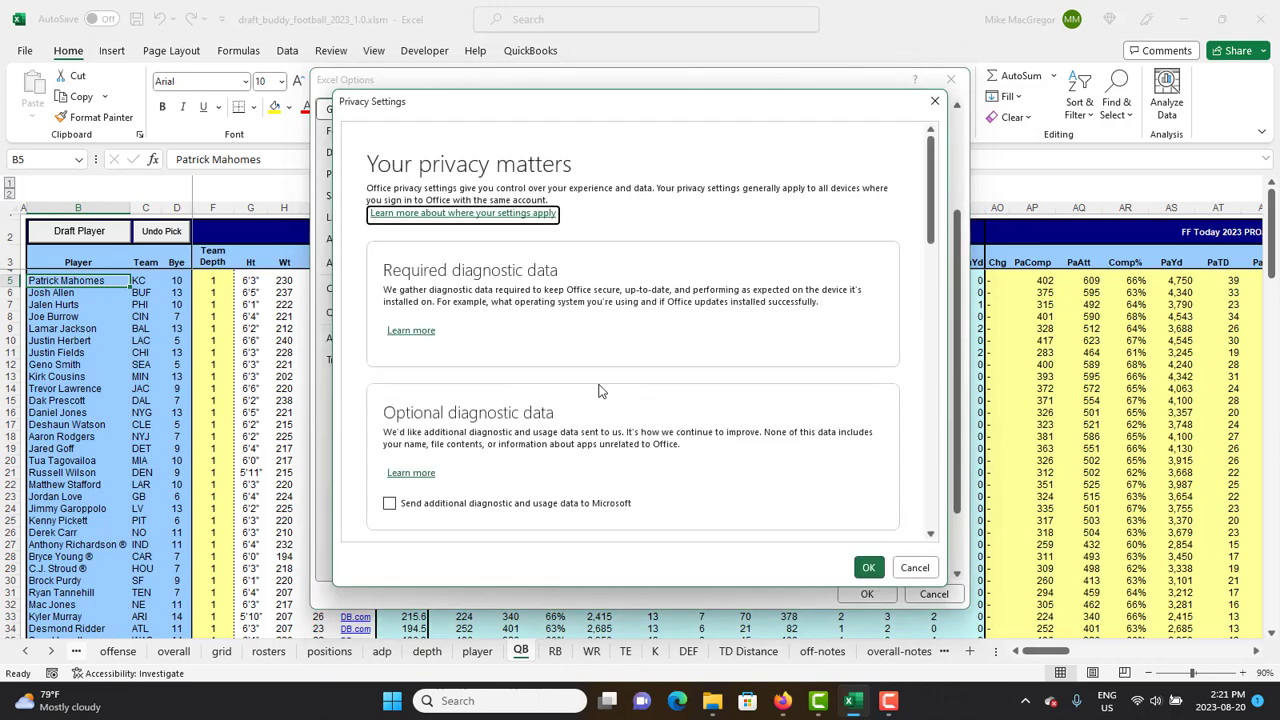
{"action": "scroll", "coordinate": [600, 390], "scroll_direction": "down", "scroll_amount": 3}
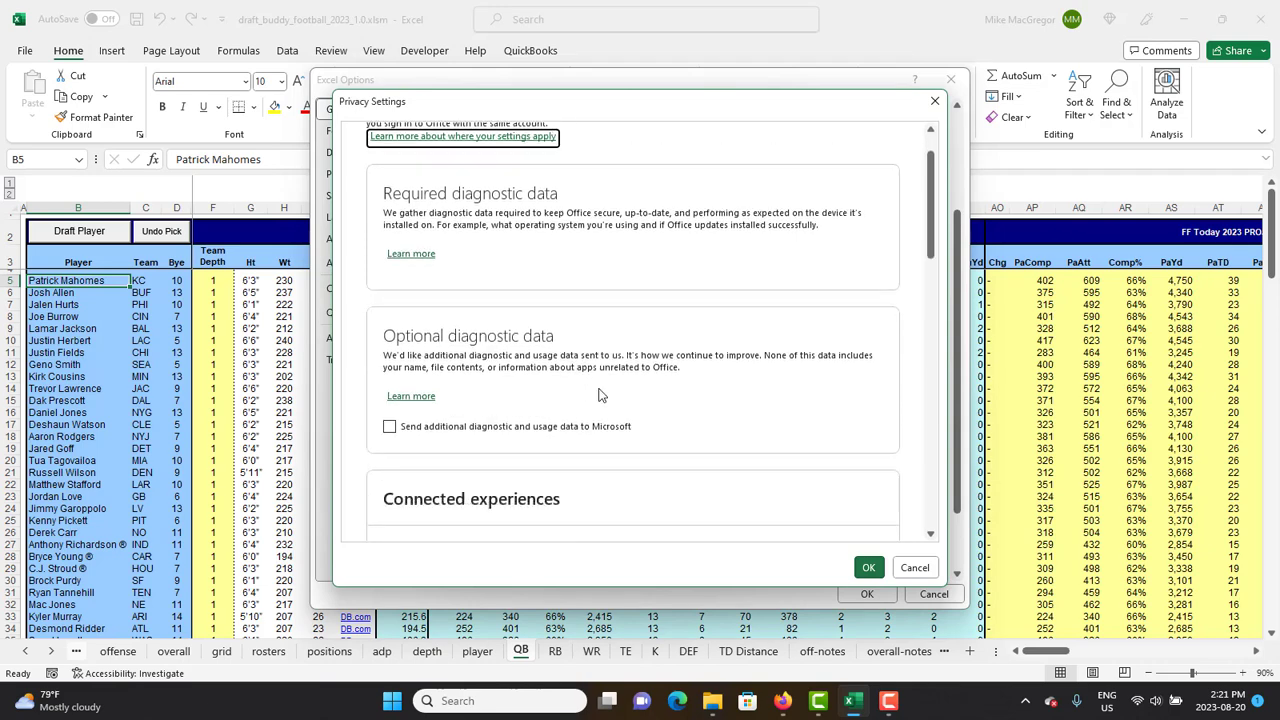
{"action": "scroll", "coordinate": [600, 395], "scroll_direction": "down", "scroll_amount": 4}
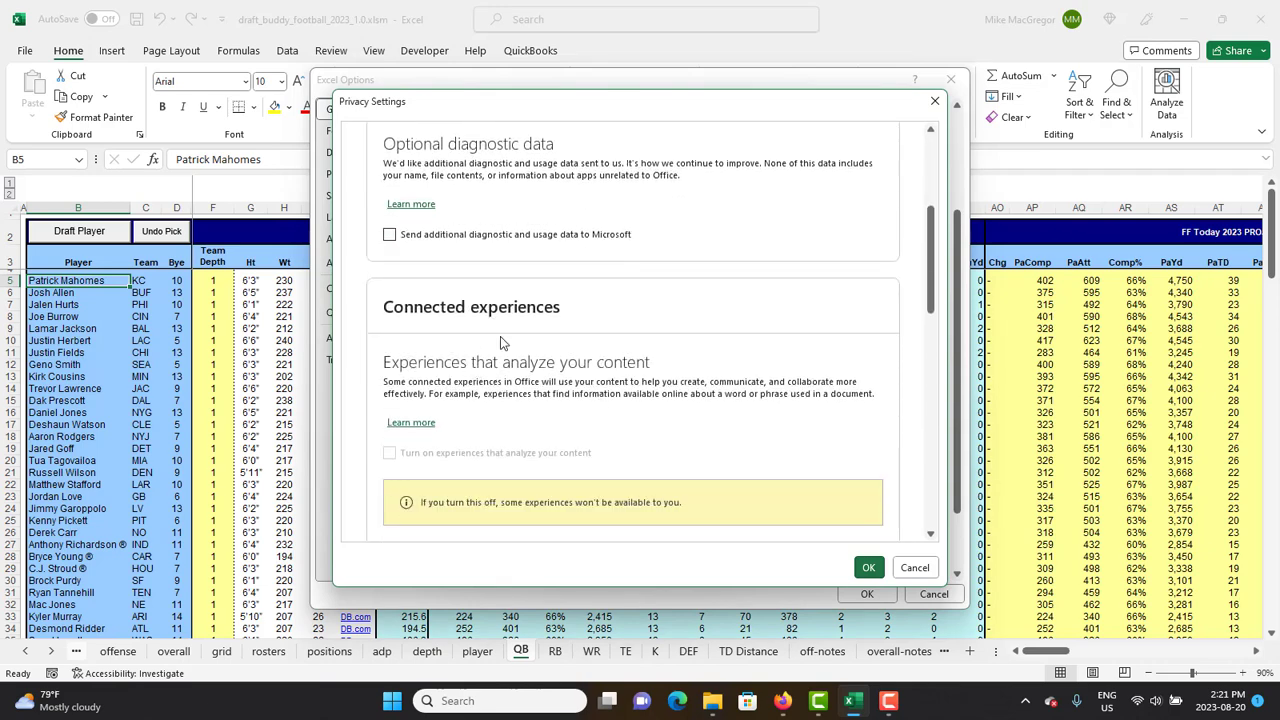
{"action": "scroll", "coordinate": [572, 328], "scroll_direction": "down", "scroll_amount": 3}
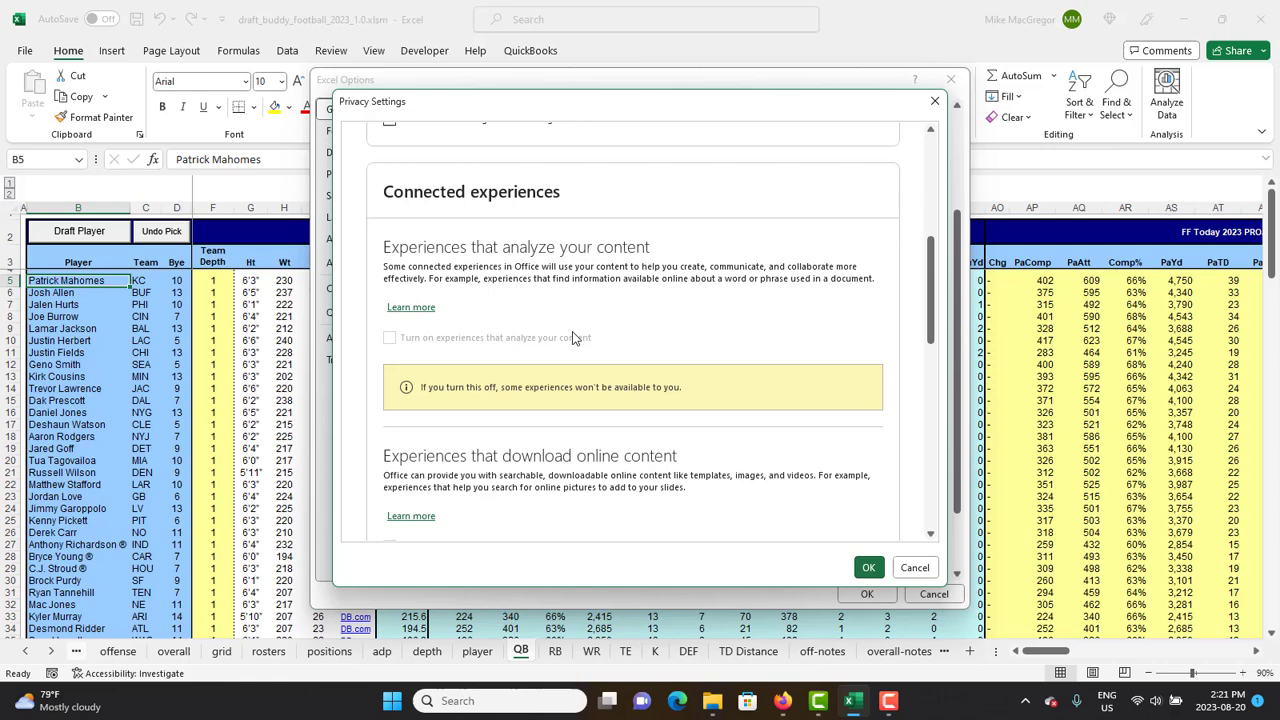
{"action": "scroll", "coordinate": [574, 337], "scroll_direction": "down", "scroll_amount": 1}
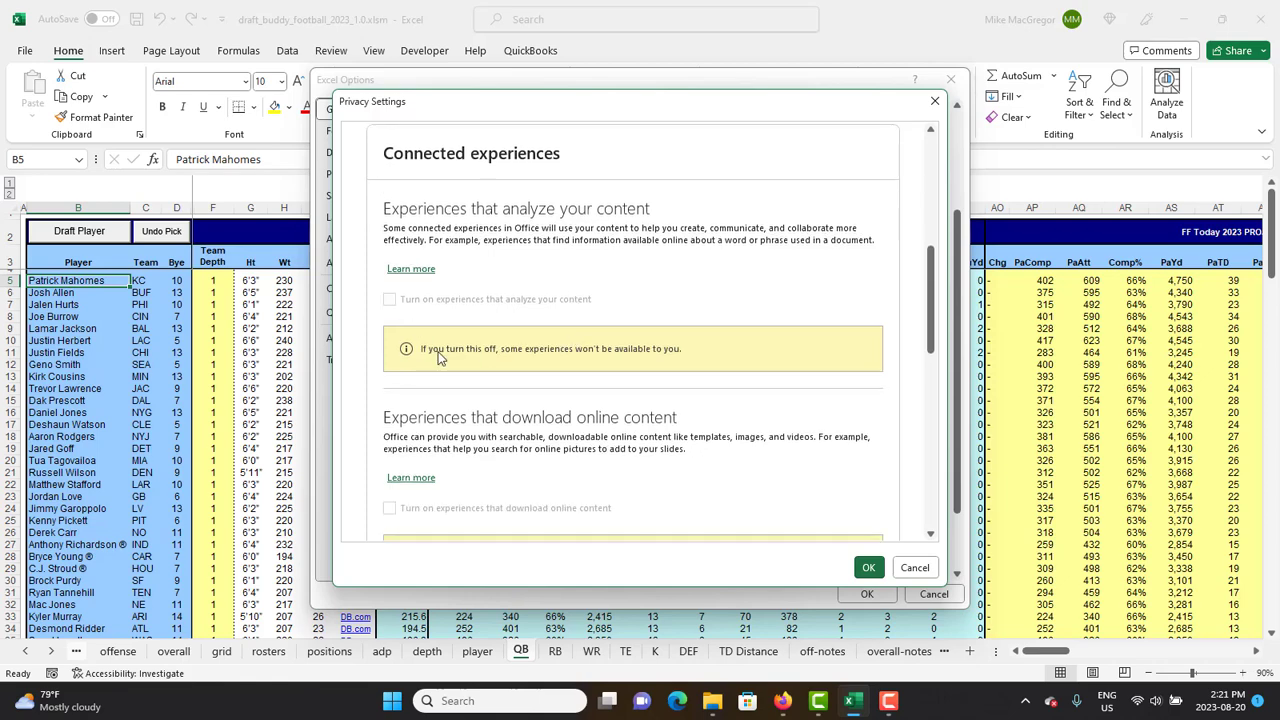
{"action": "scroll", "coordinate": [516, 358], "scroll_direction": "down", "scroll_amount": 1}
{"action": "scroll", "coordinate": [516, 358], "scroll_direction": "down", "scroll_amount": 3}
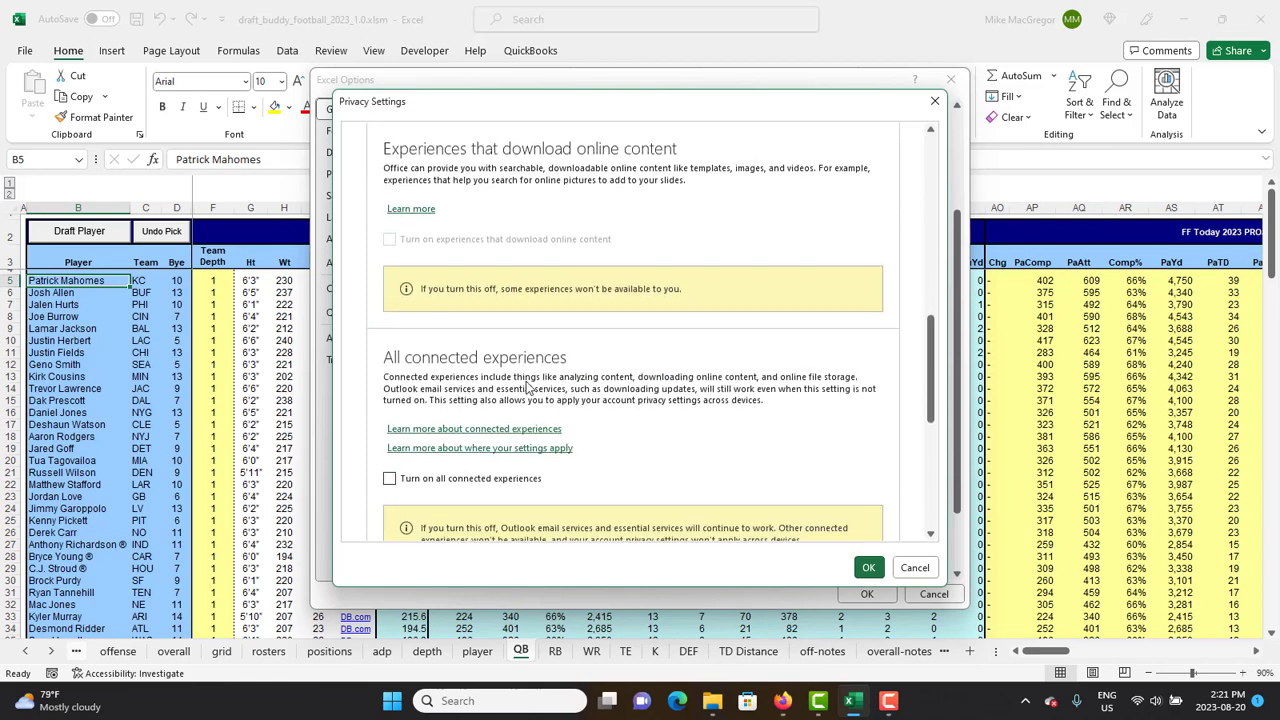
{"action": "scroll", "coordinate": [492, 458], "scroll_direction": "down", "scroll_amount": 1}
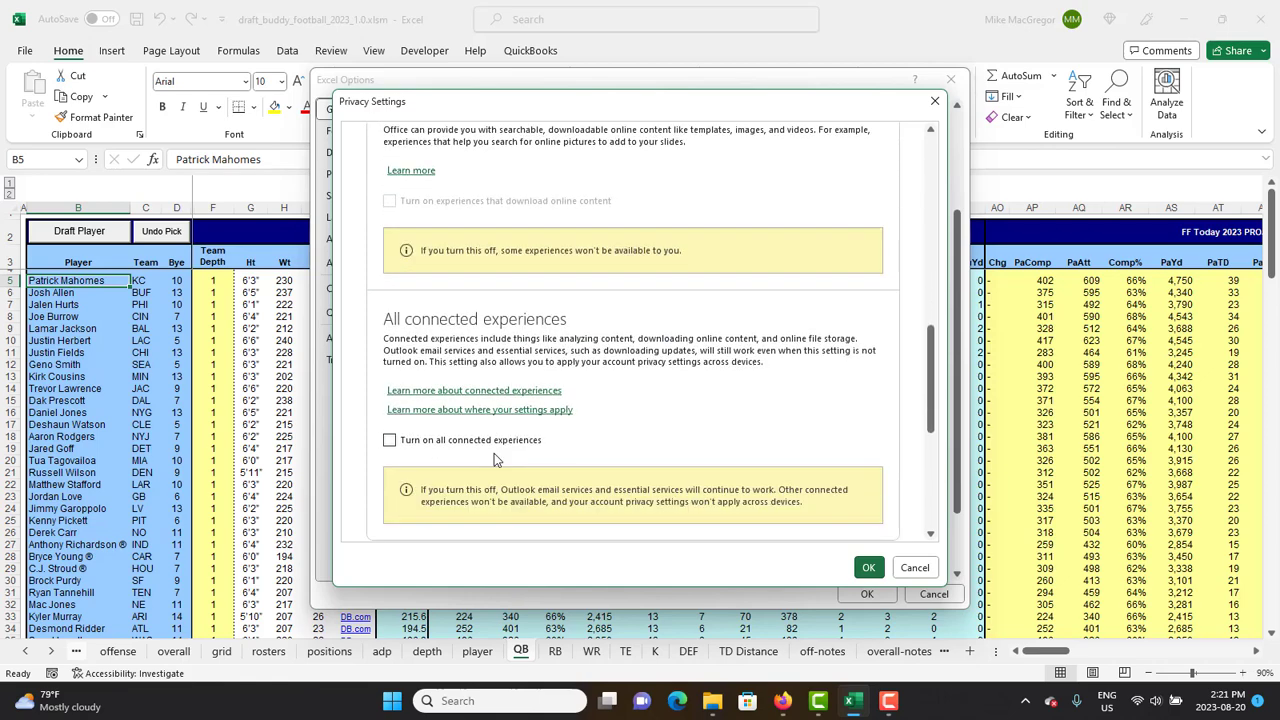
{"action": "left_click", "coordinate": [391, 442]}
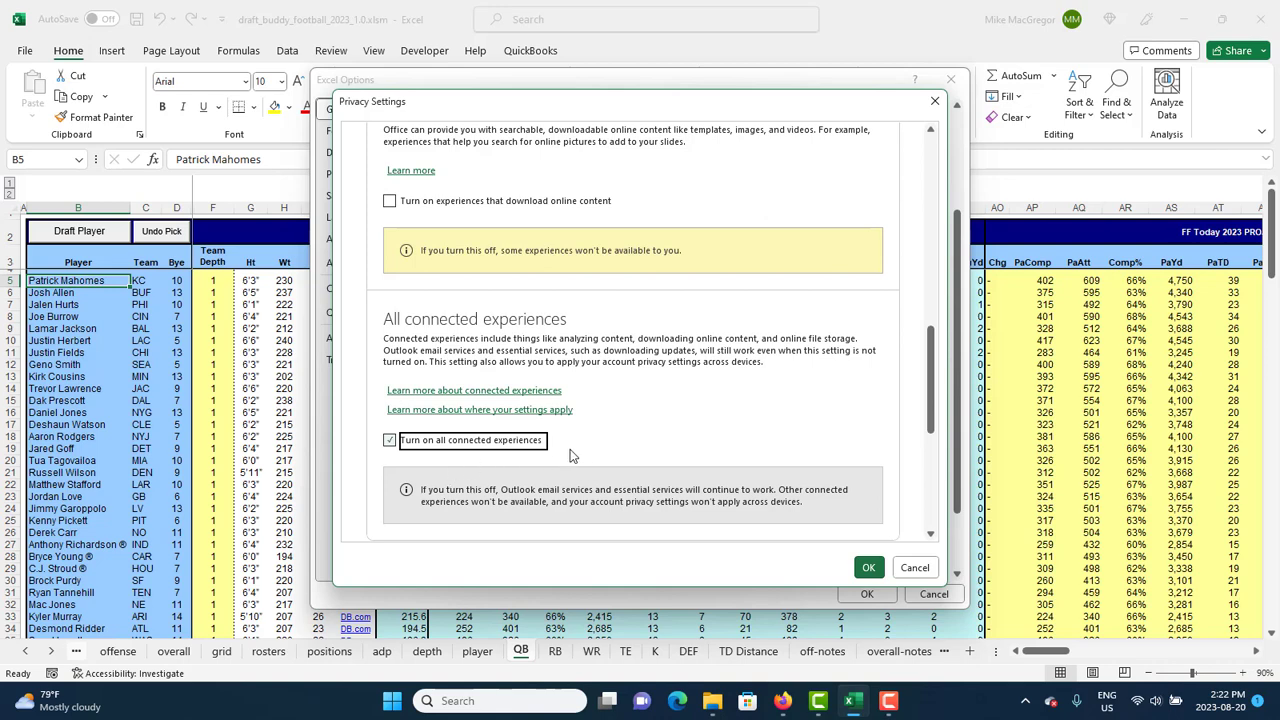
Step: Turn on experiences that download online content and apply the privacy settings
{"action": "scroll", "coordinate": [553, 344], "scroll_direction": "up", "scroll_amount": 1}
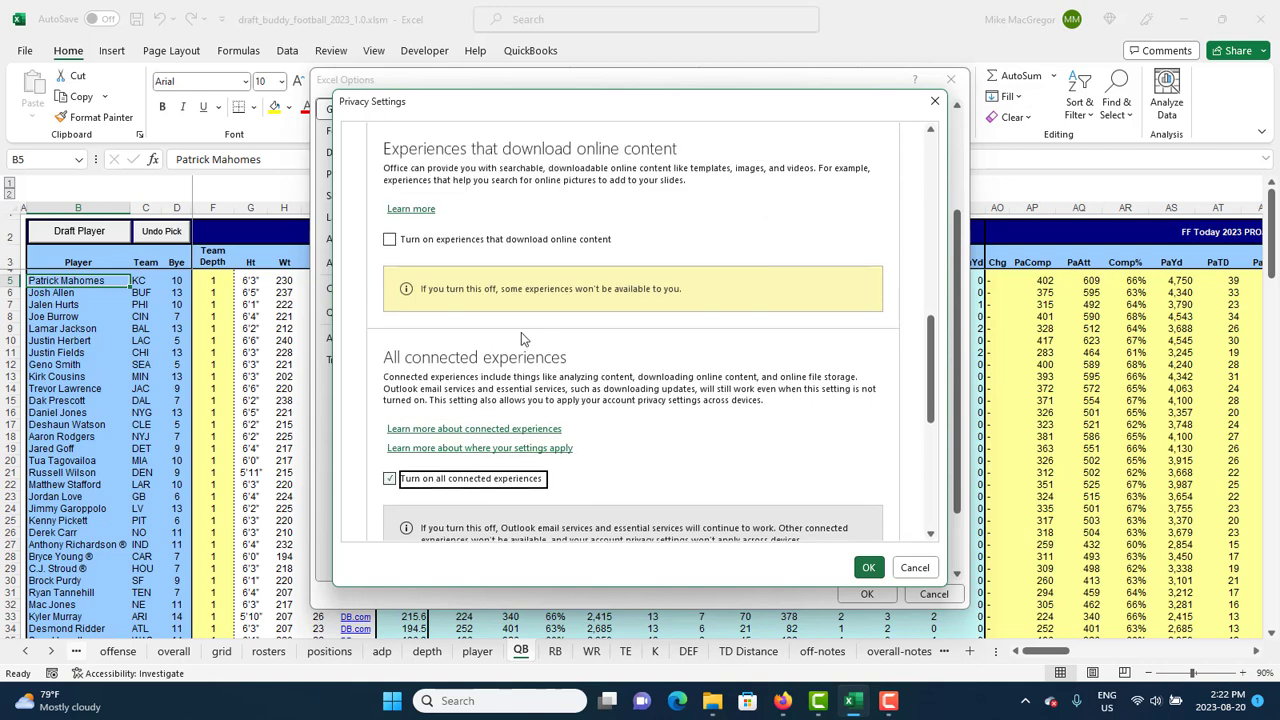
{"action": "left_click", "coordinate": [390, 242]}
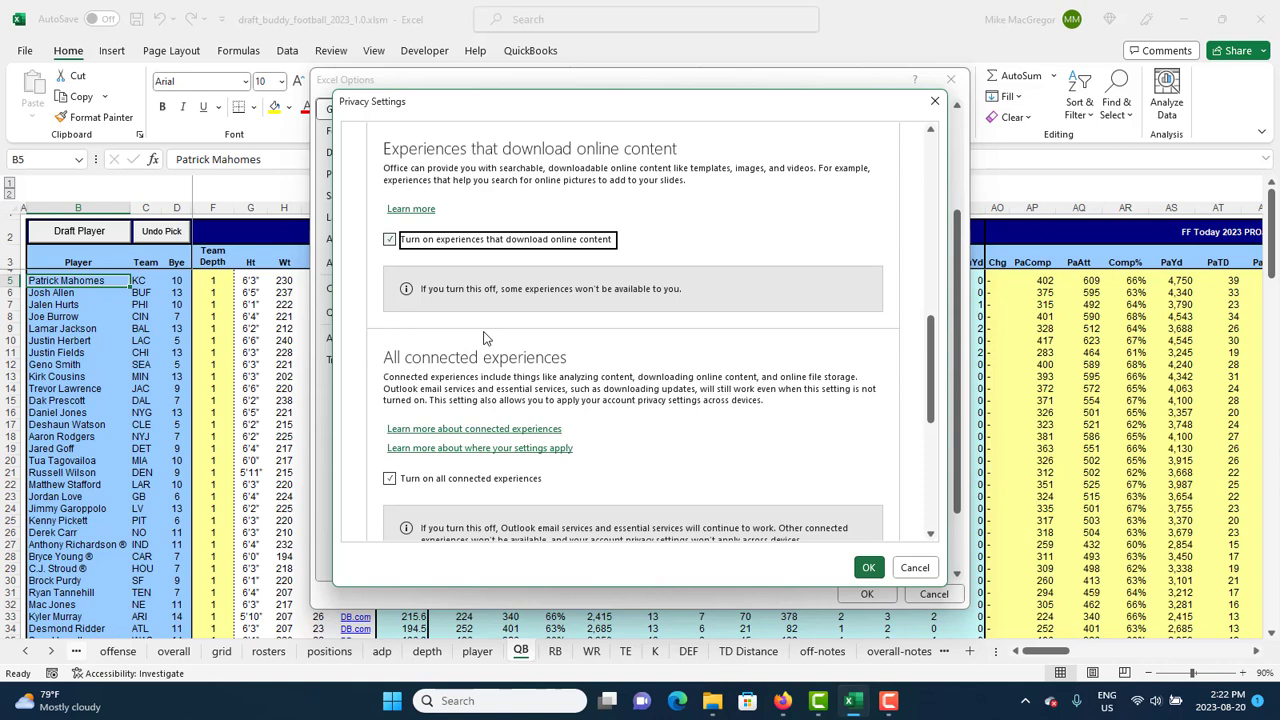
{"action": "scroll", "coordinate": [490, 338], "scroll_direction": "up", "scroll_amount": 1}
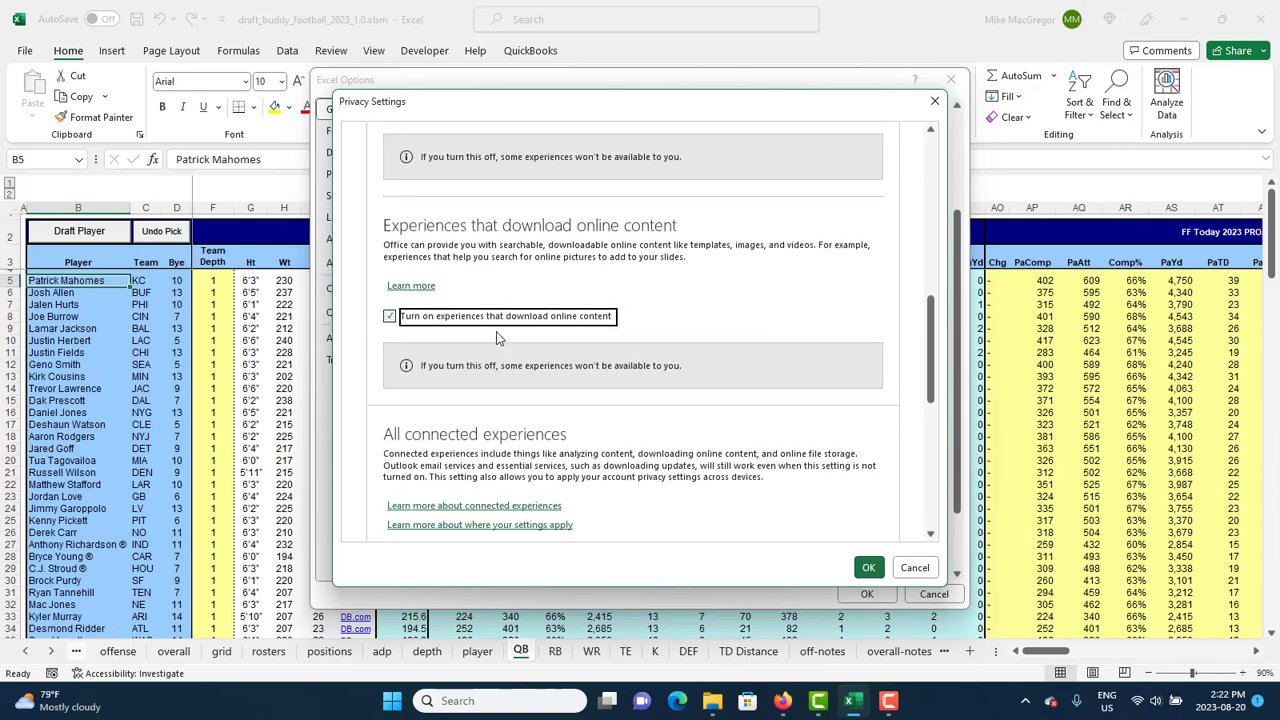
{"action": "scroll", "coordinate": [499, 338], "scroll_direction": "up", "scroll_amount": 2}
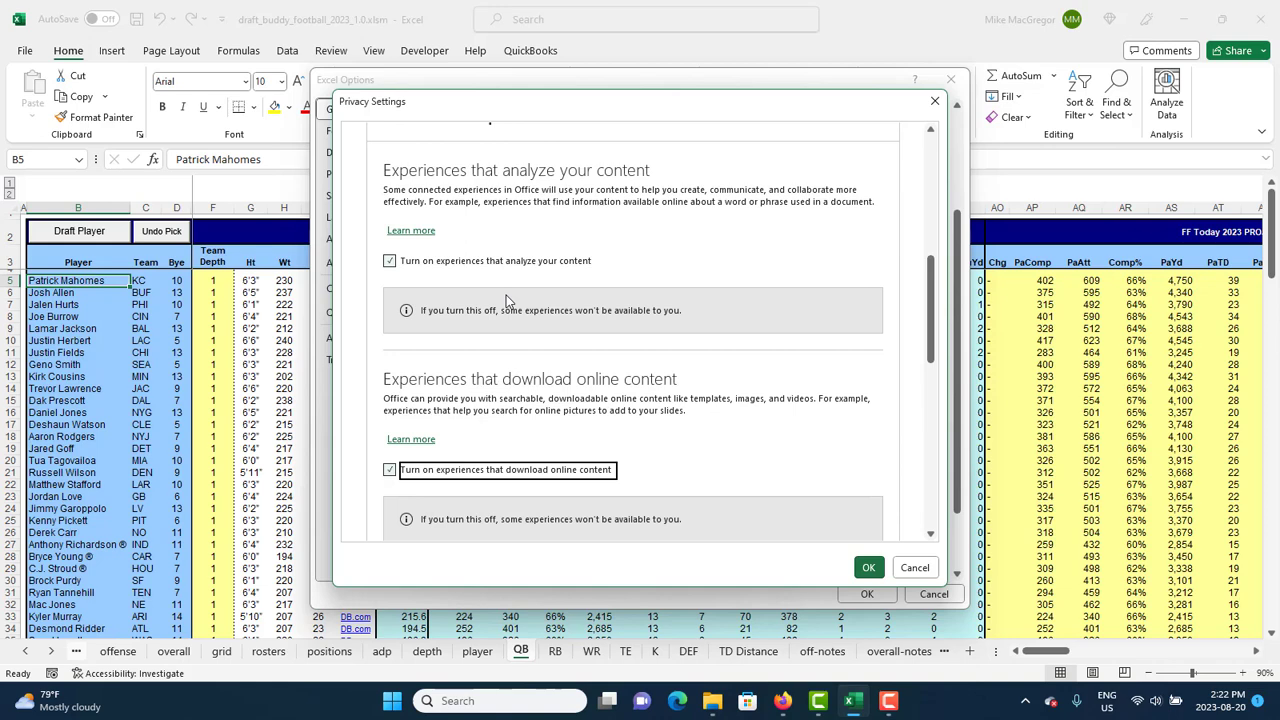
{"action": "scroll", "coordinate": [506, 295], "scroll_direction": "down", "scroll_amount": 3}
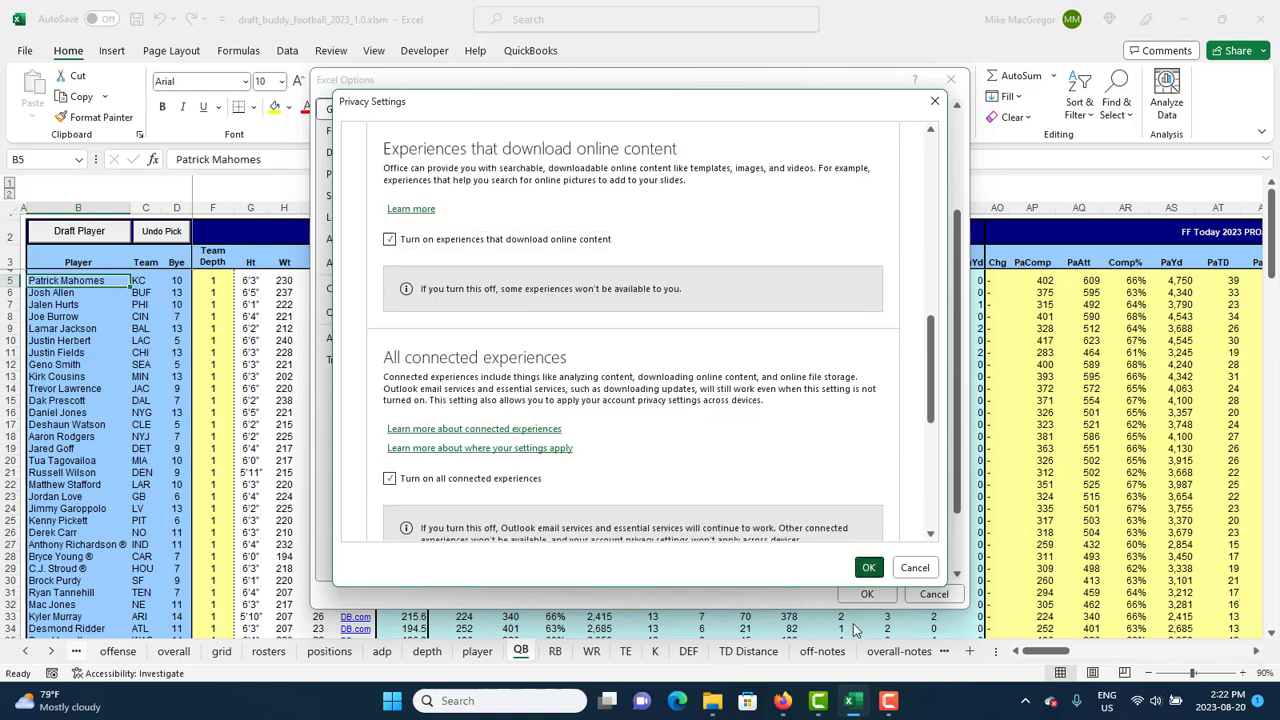
{"action": "left_click", "coordinate": [866, 567]}
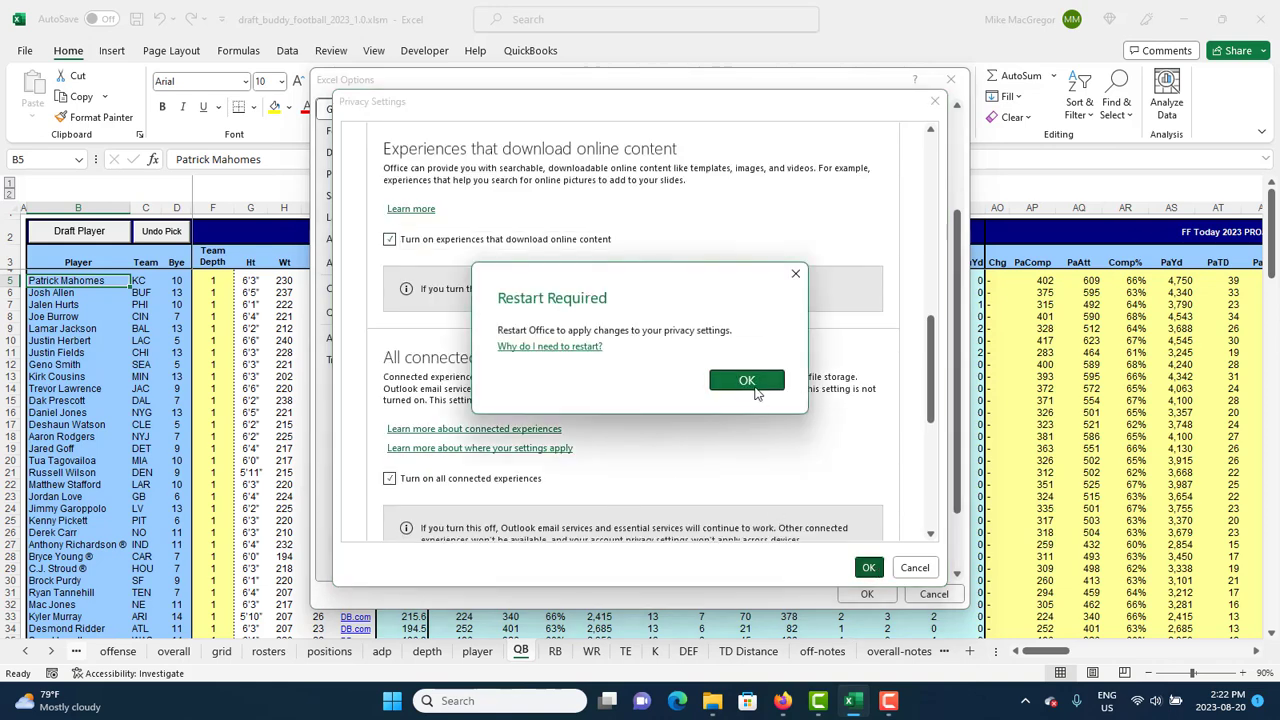
{"action": "left_click", "coordinate": [751, 388]}
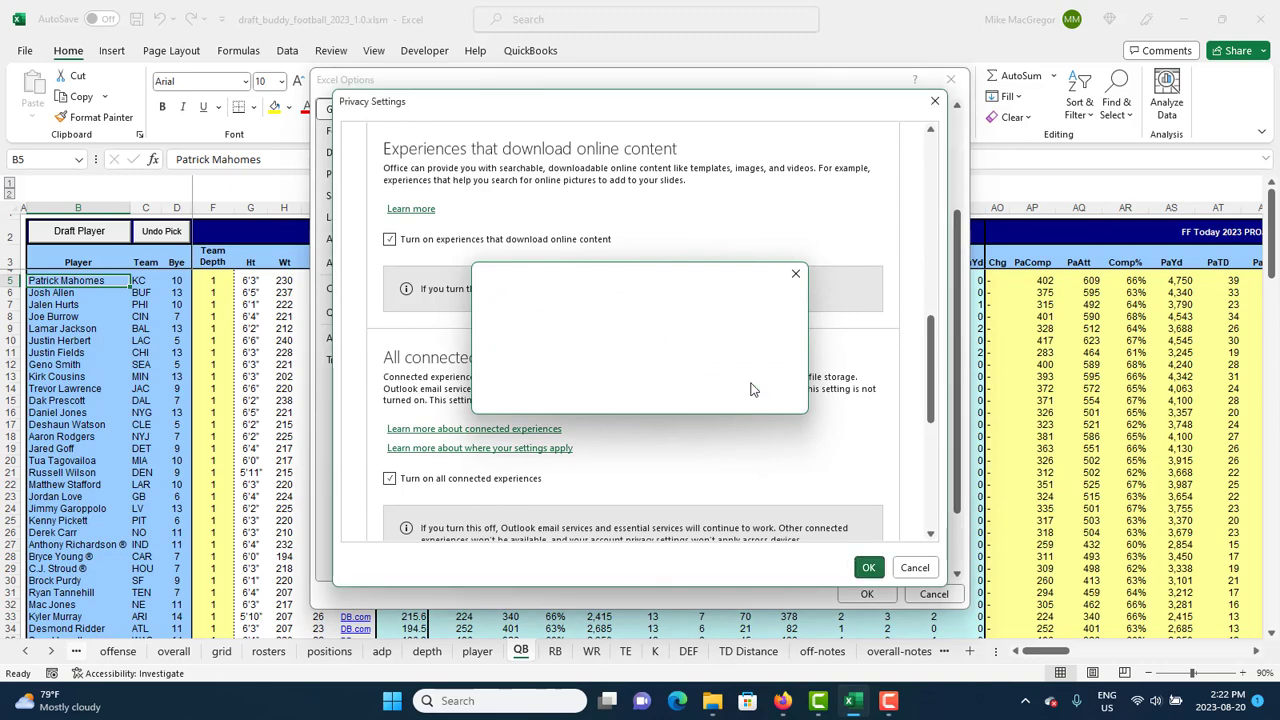
{"action": "left_click", "coordinate": [861, 595]}
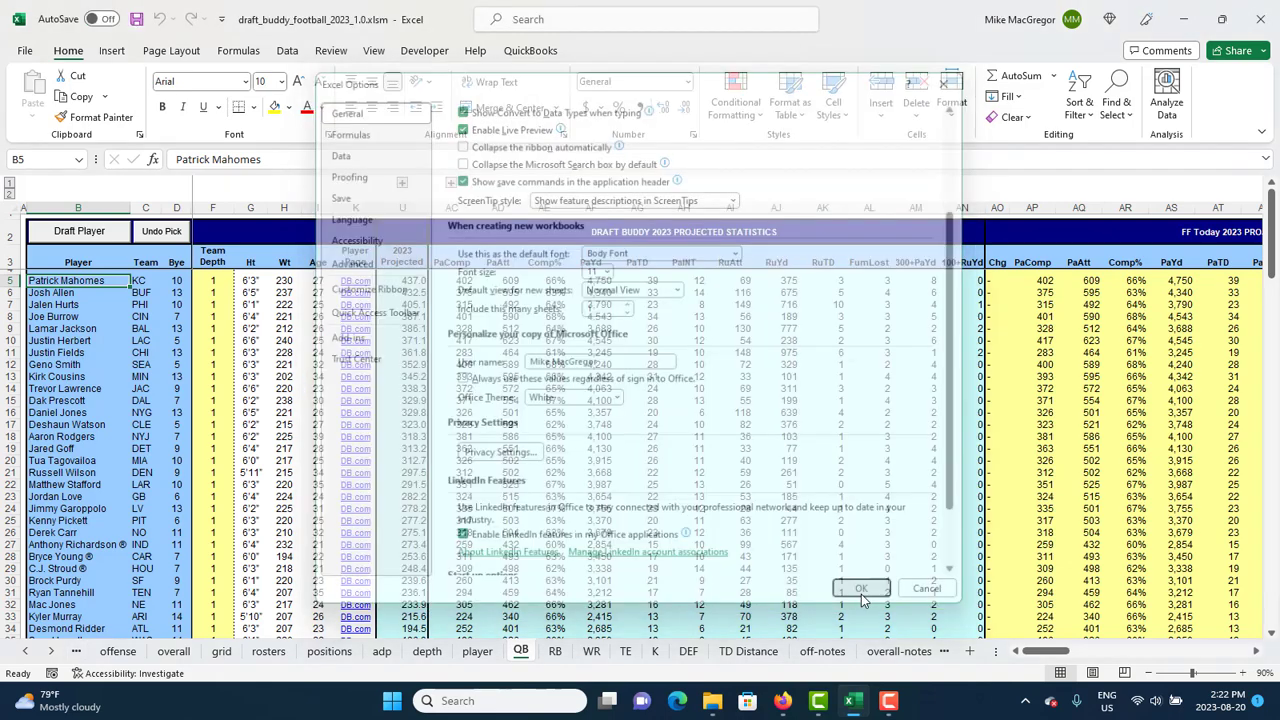
Step: Restart Excel without saving the changes to the workbook
{"action": "left_click", "coordinate": [1260, 19]}
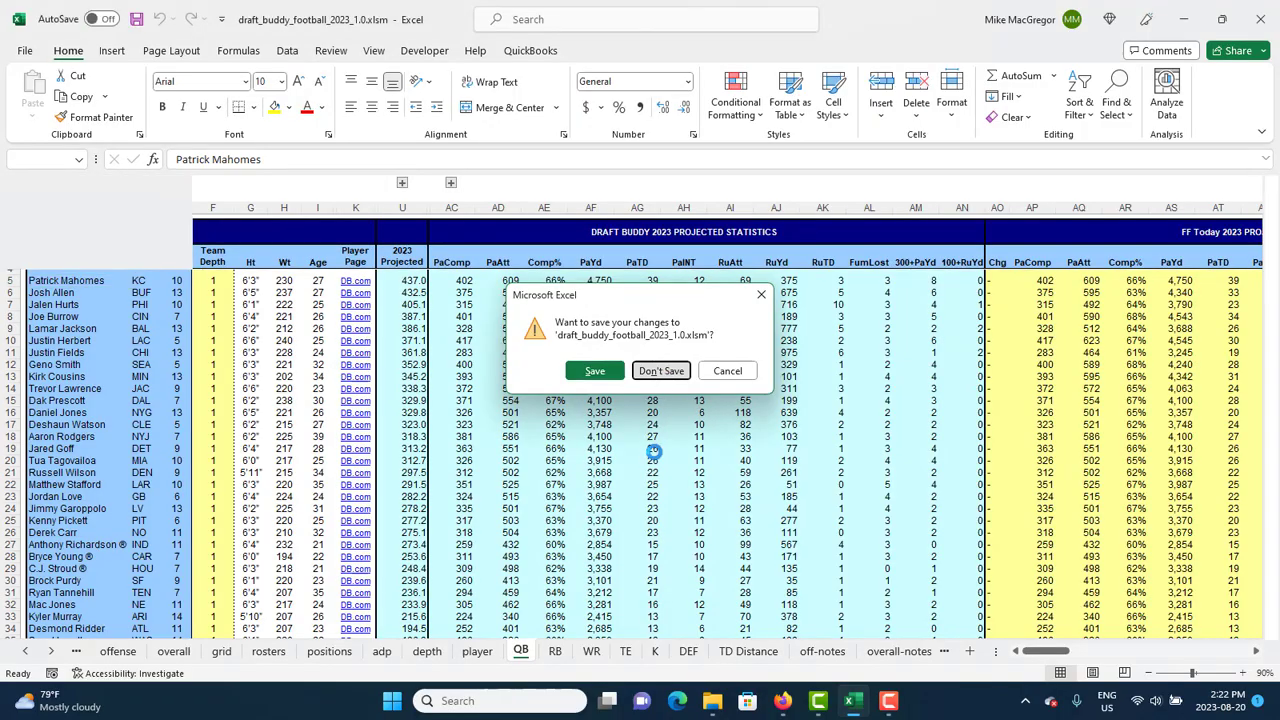
{"action": "left_click", "coordinate": [661, 371]}
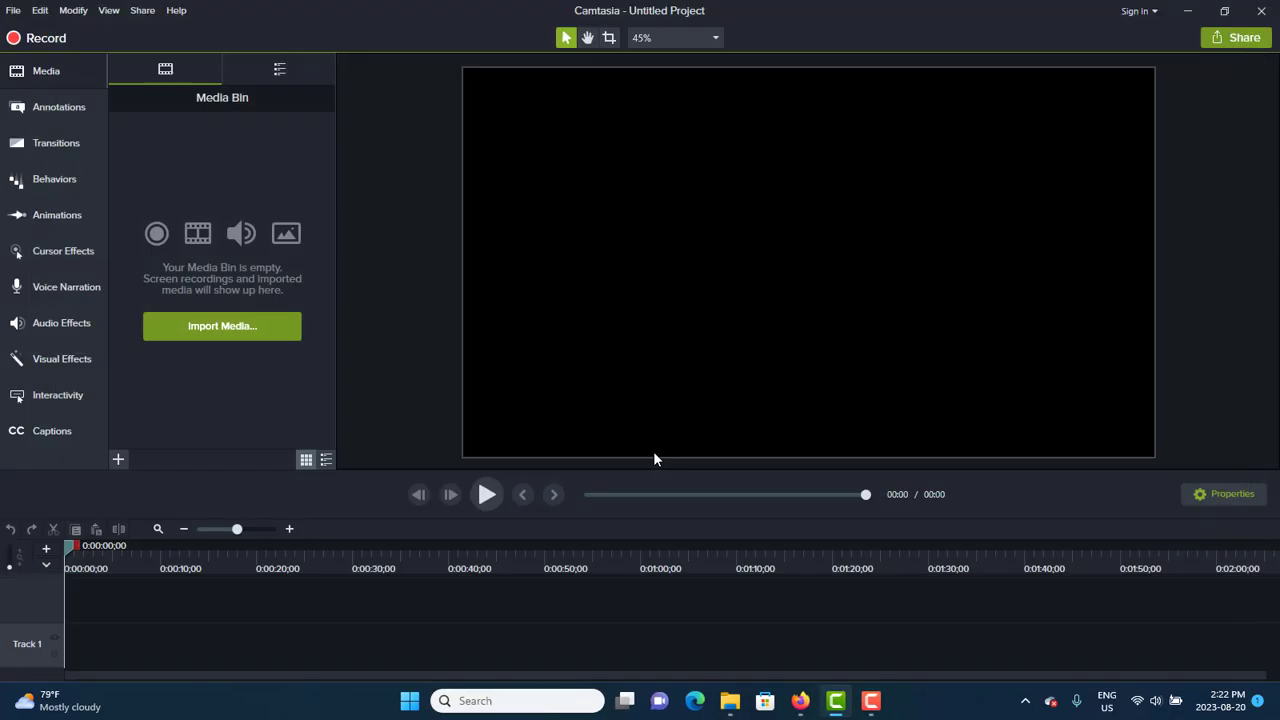
{"action": "left_click", "coordinate": [409, 700]}
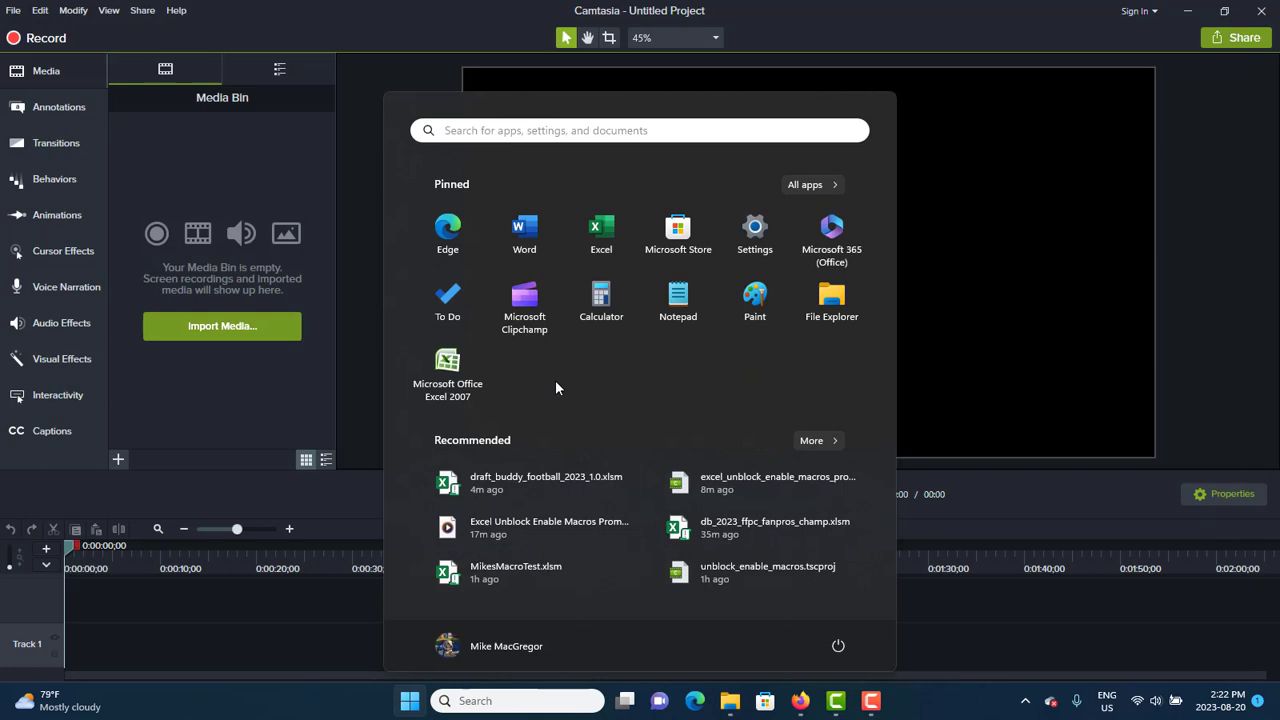
{"action": "left_click", "coordinate": [603, 226]}
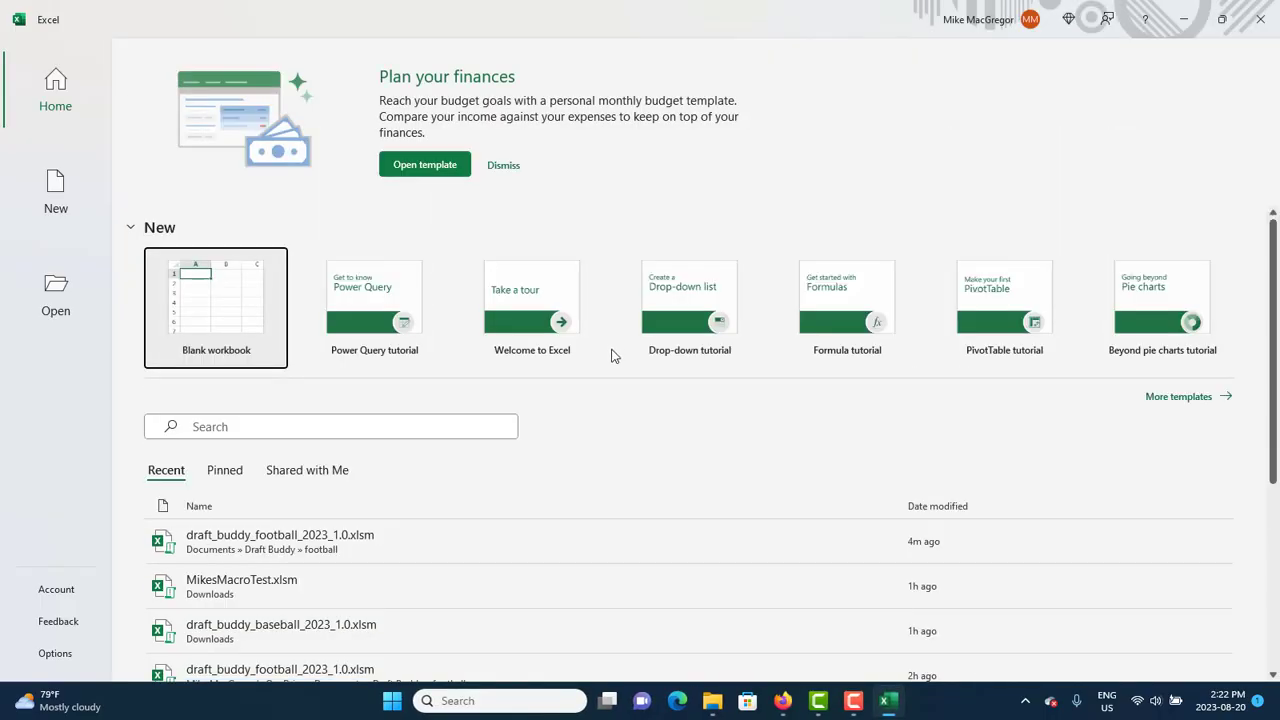
Step: Reopen draft_buddy_football_2023_1.0.xlsm with its active content enabled and check for projection updates on the 5. action sheet
{"action": "left_click", "coordinate": [424, 535]}
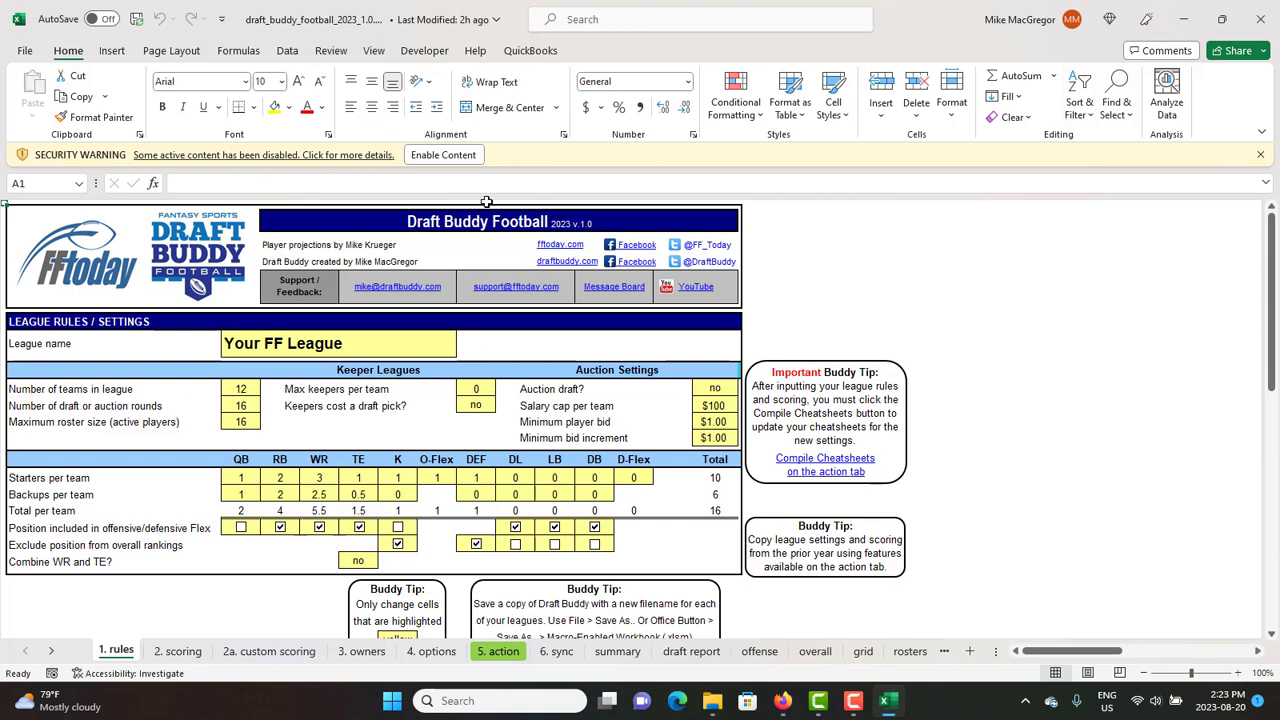
{"action": "left_click", "coordinate": [459, 157]}
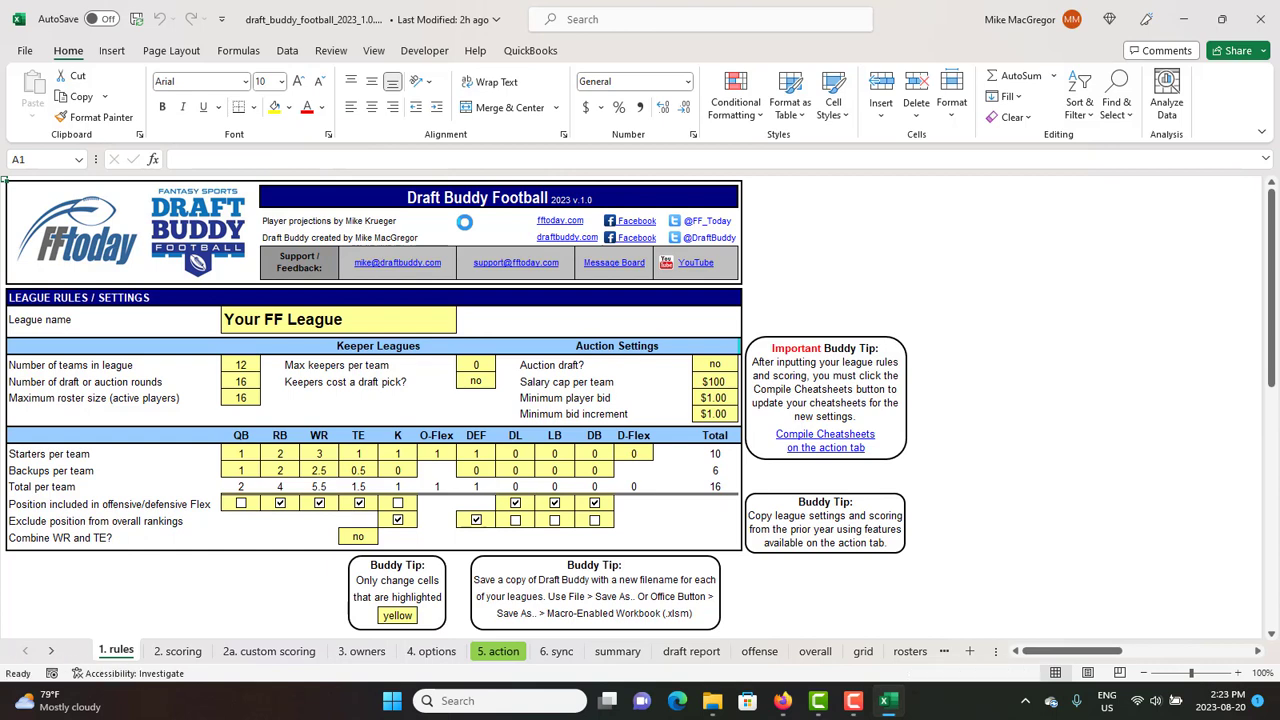
{"action": "left_click", "coordinate": [497, 650]}
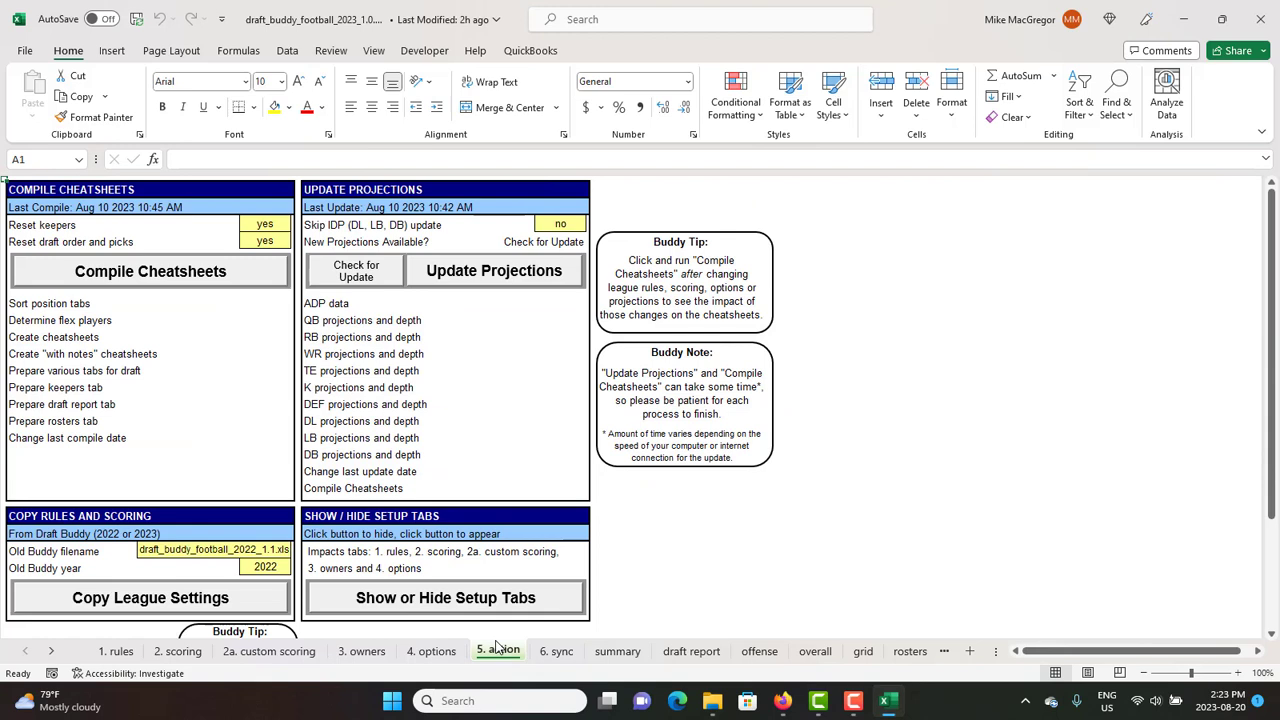
{"action": "left_click", "coordinate": [362, 280]}
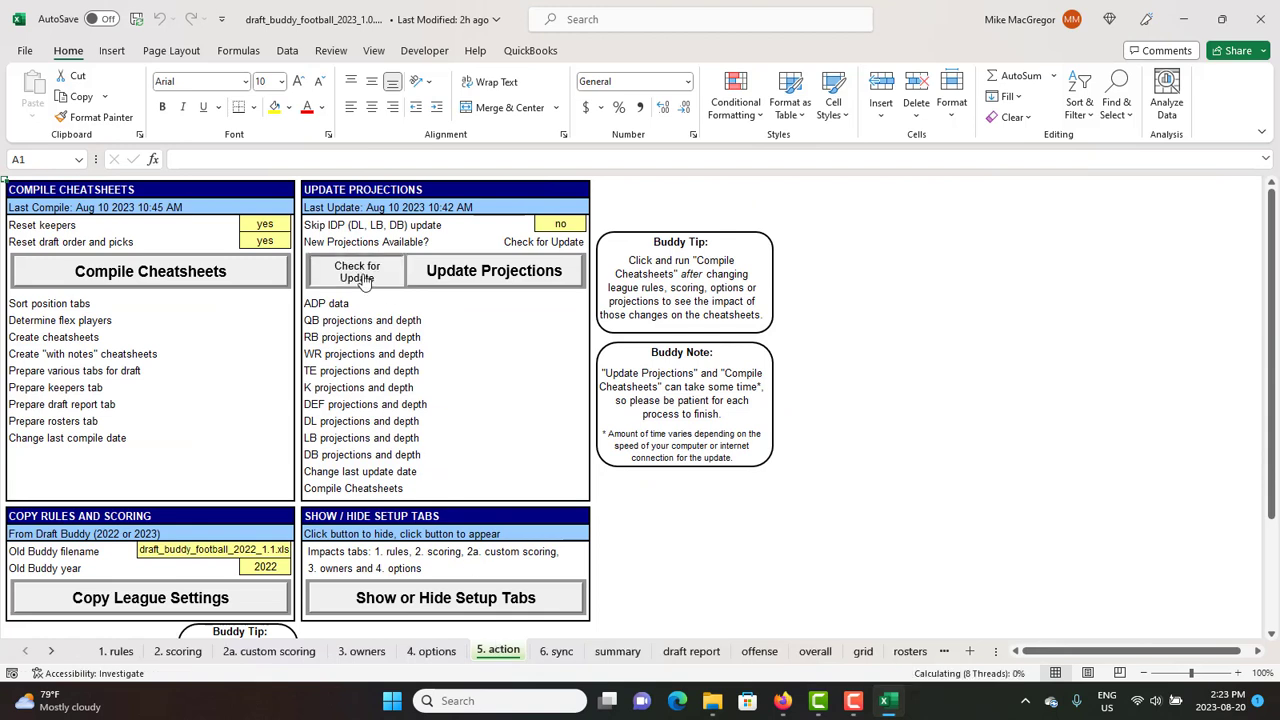